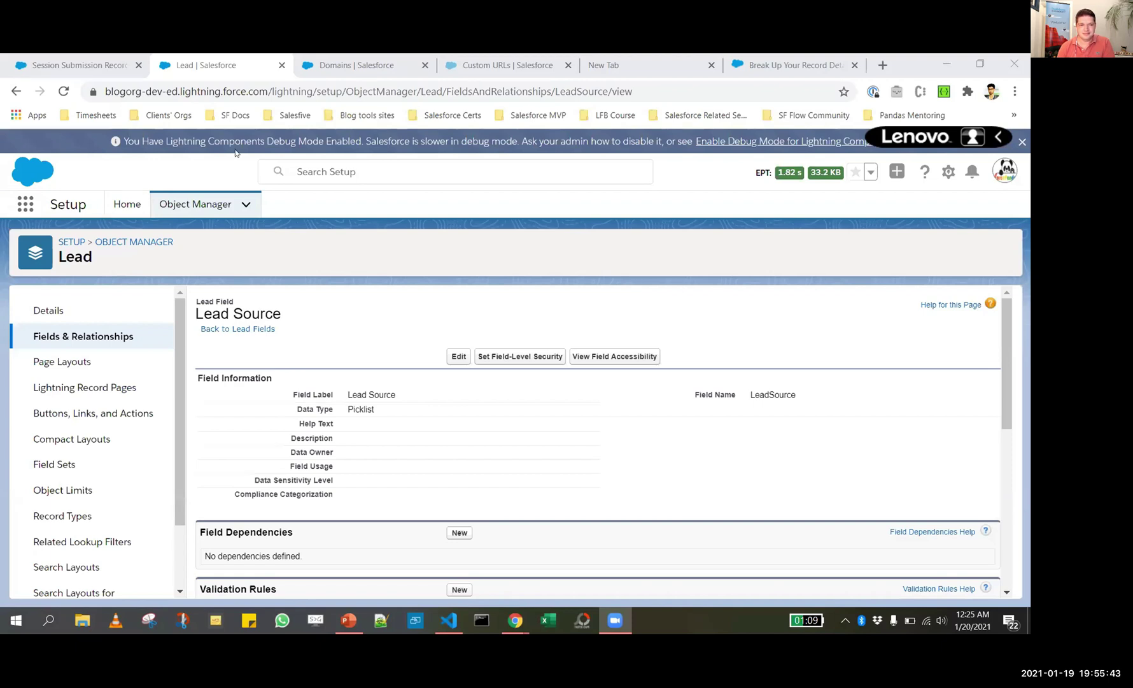
- Leave the Lead Source picklist details and switch to the presentation window
key(alt+Tab)
key(Tab)
key(Tab)
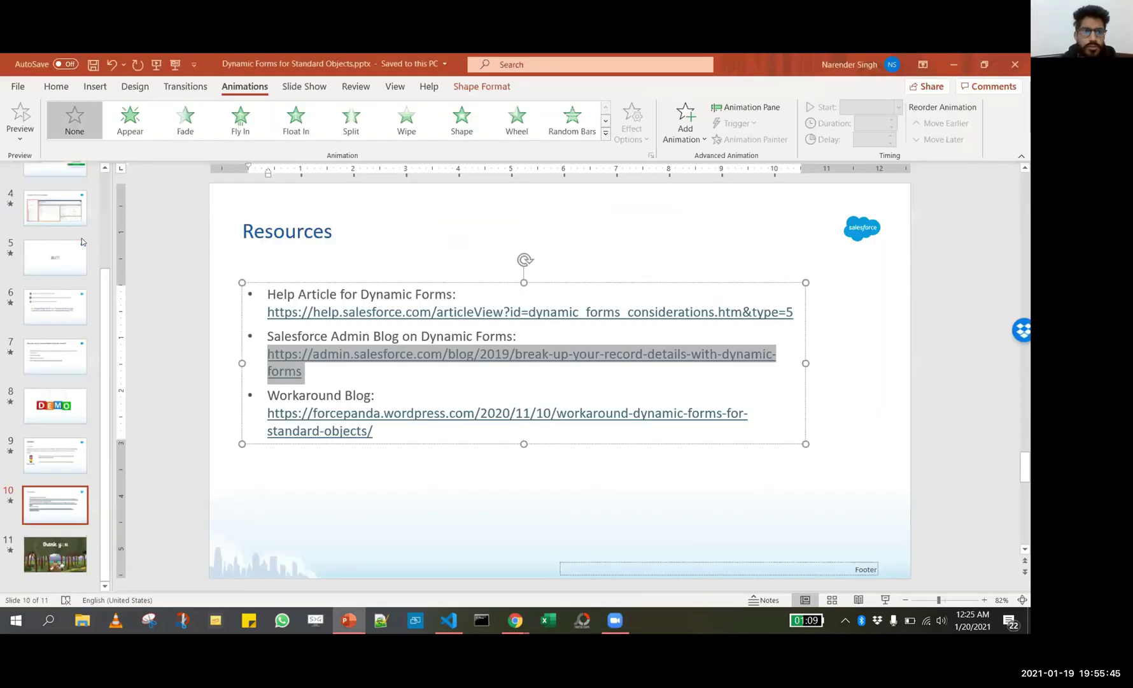
- Present the Dynamic Forms for Standard Objects deck from its title slide
scroll(55, 382, up, 3)
click(55, 240)
right_click(84, 241)
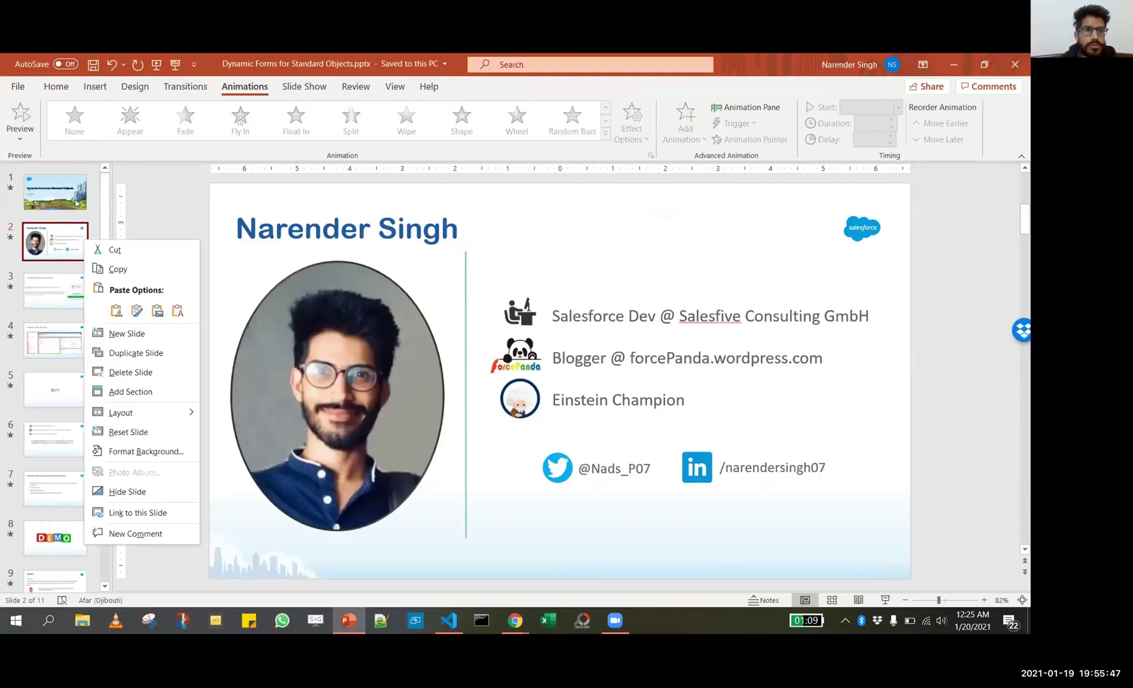
key(Escape)
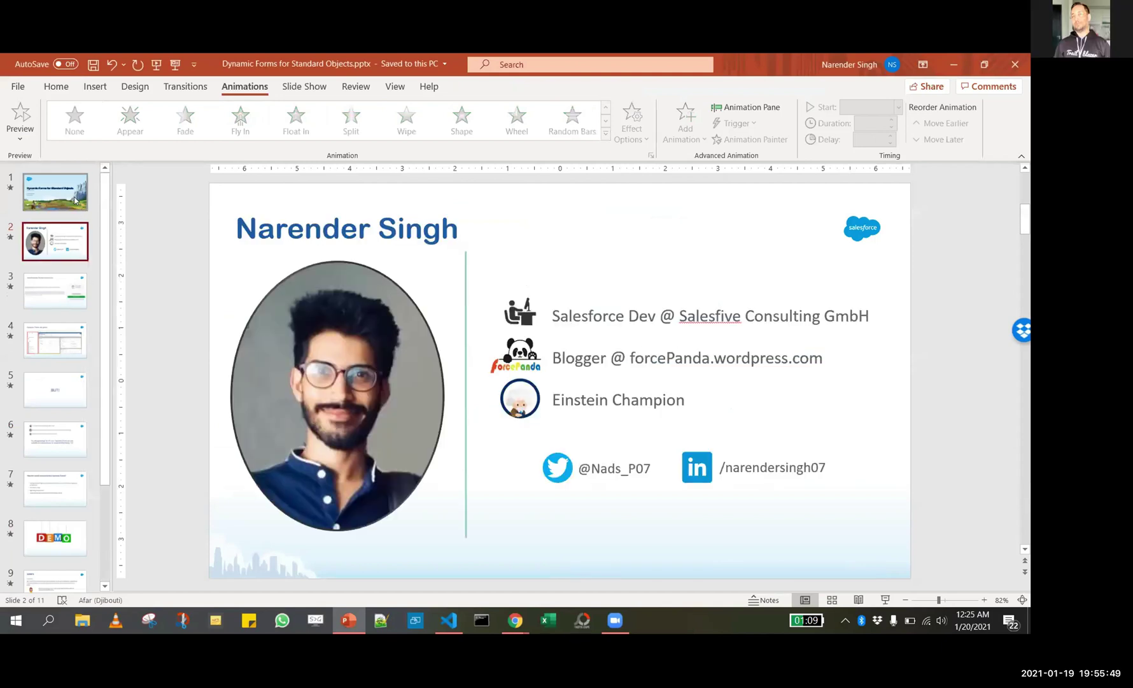
click(75, 200)
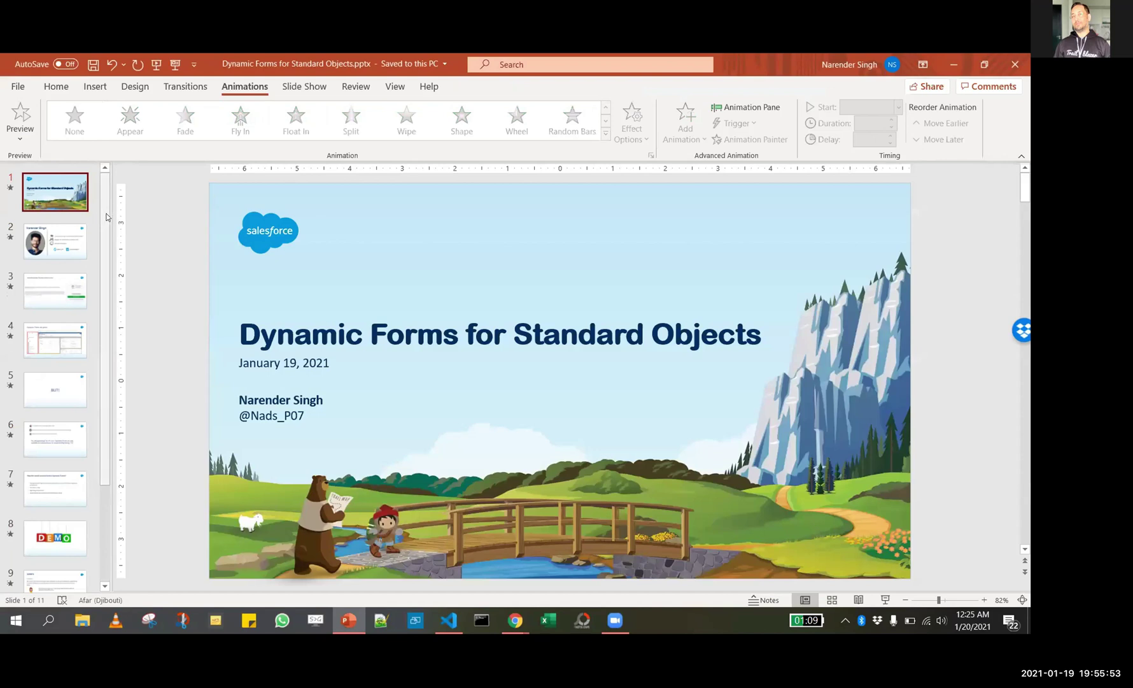
click(172, 64)
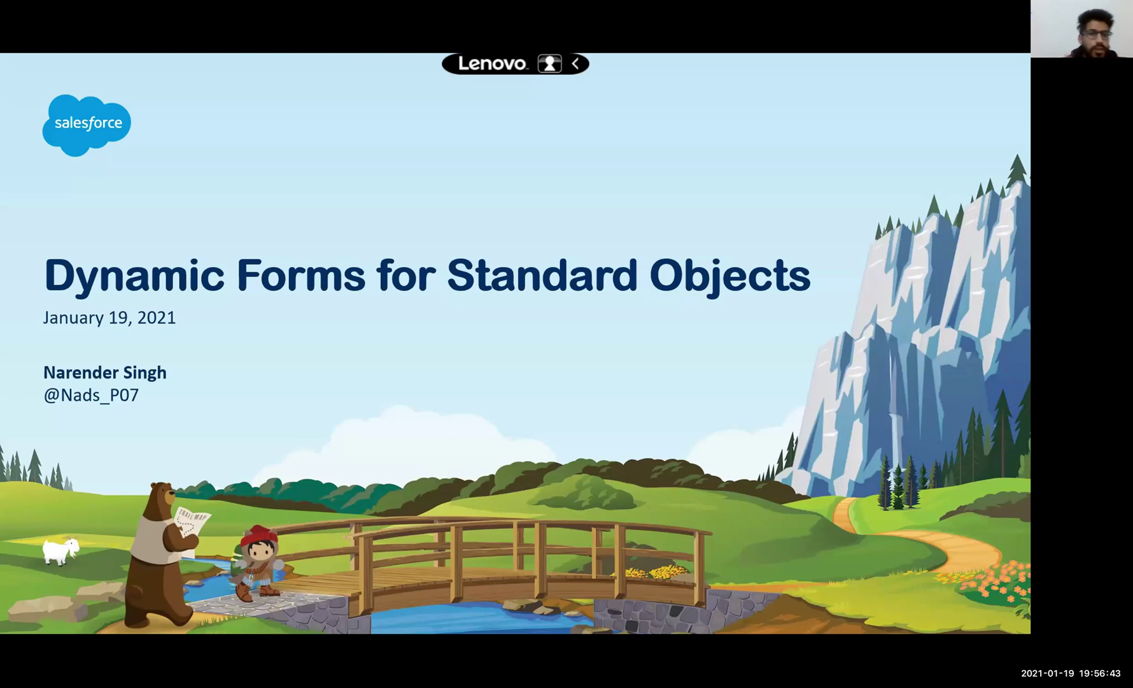
- Advance through the speaker introduction to the 'How Dynamic Forms came to be!' slide
key(Right)
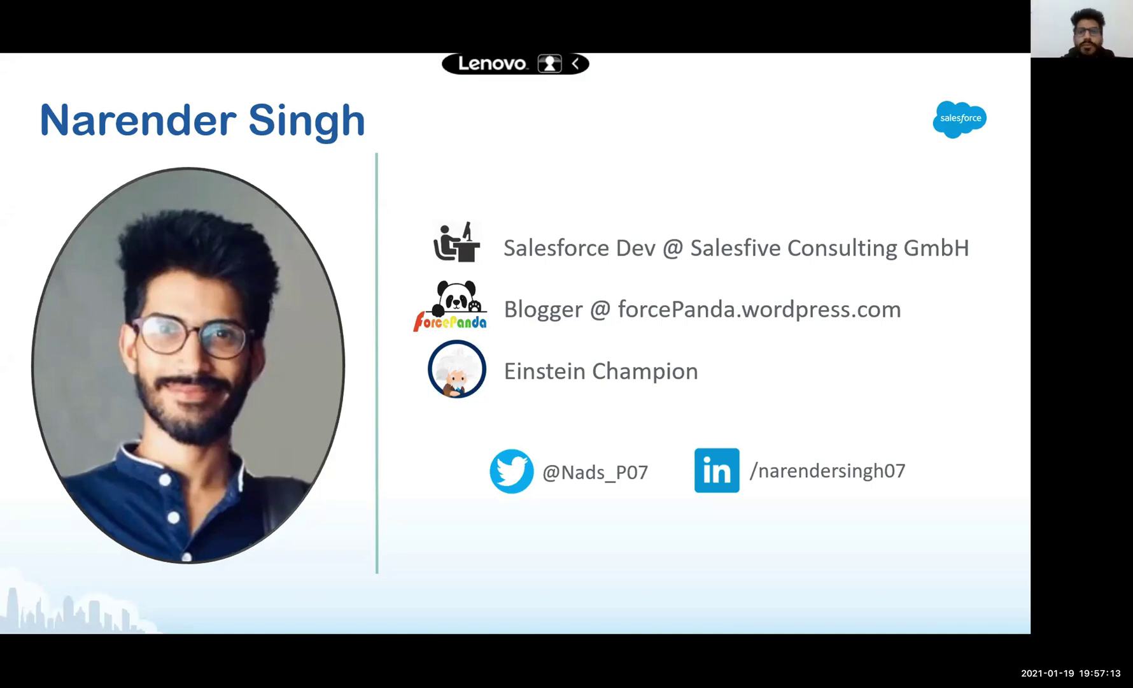
key(Right)
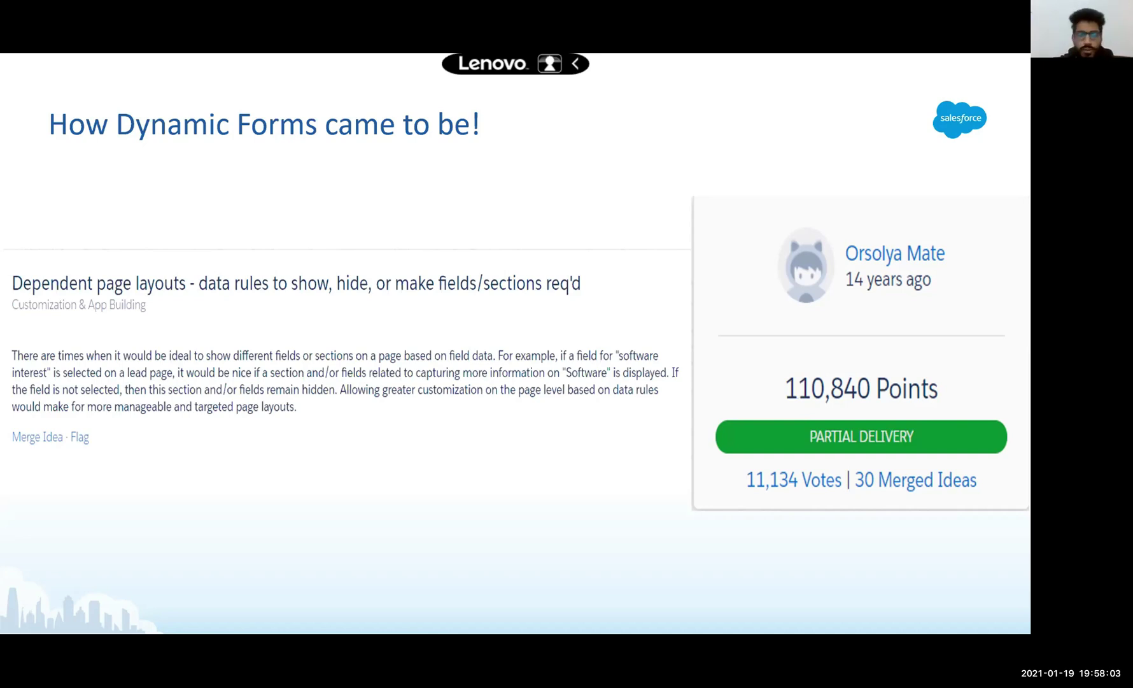
- Advance to the 'Dynamic Forms are great!' slide with the Aloha Warehouse App Builder screenshot
key(Right)
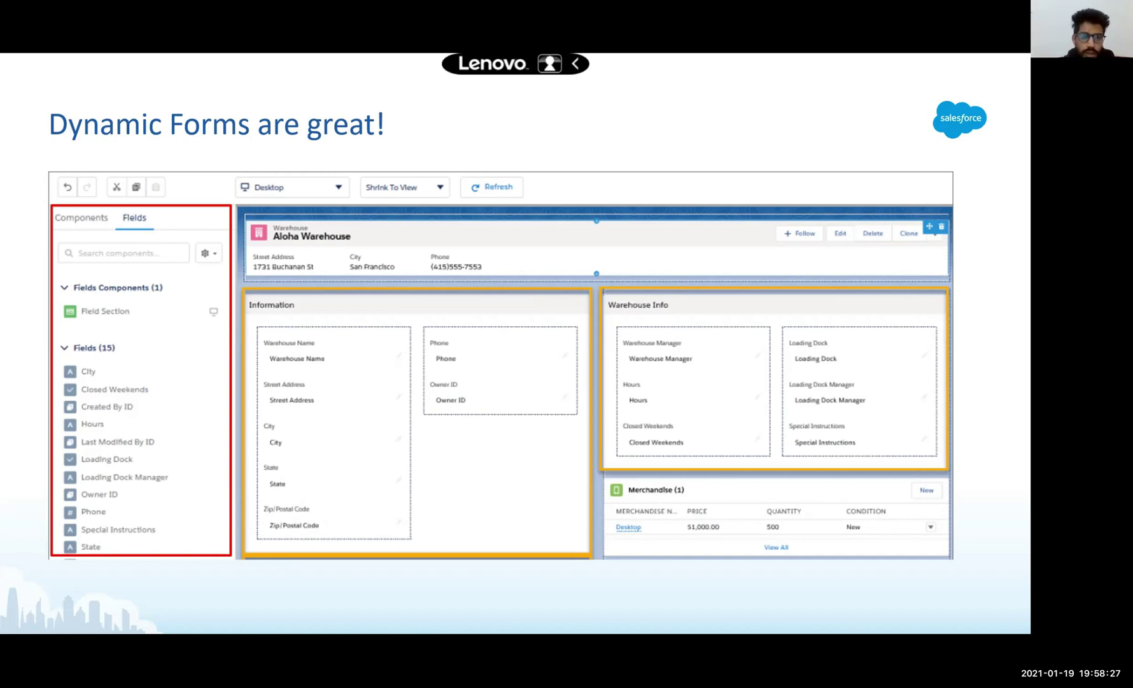
- Switch to Chrome and open the Session Submission Record Page in Lightning App Builder
key(alt+Tab)
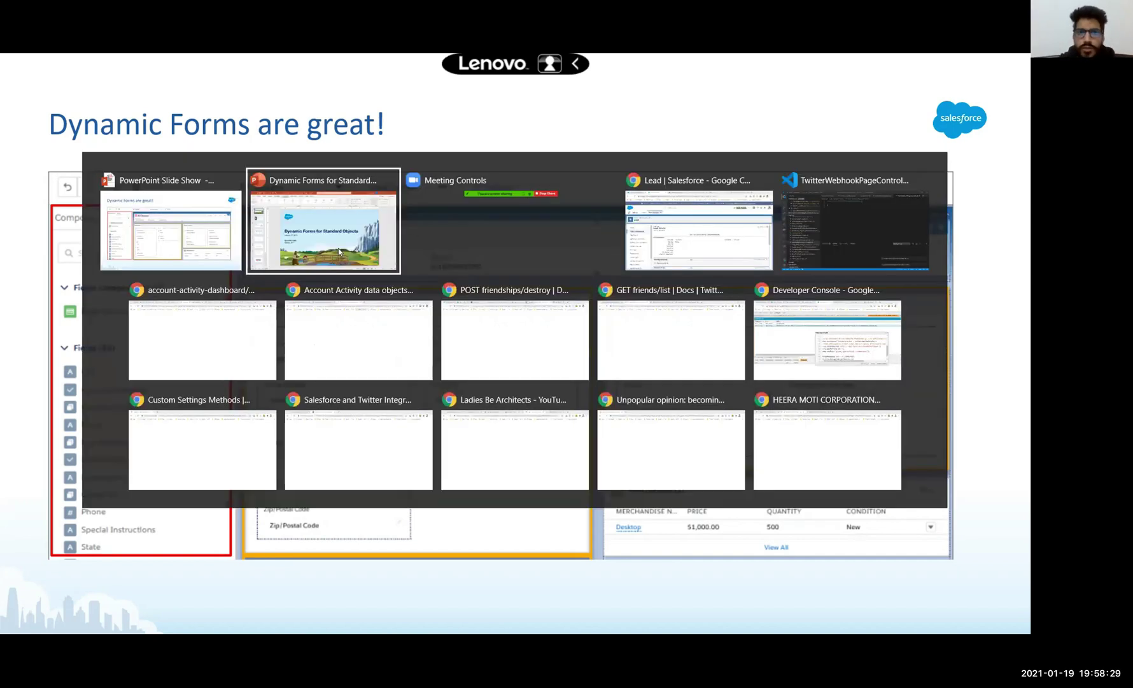
key(Tab)
key(Tab)
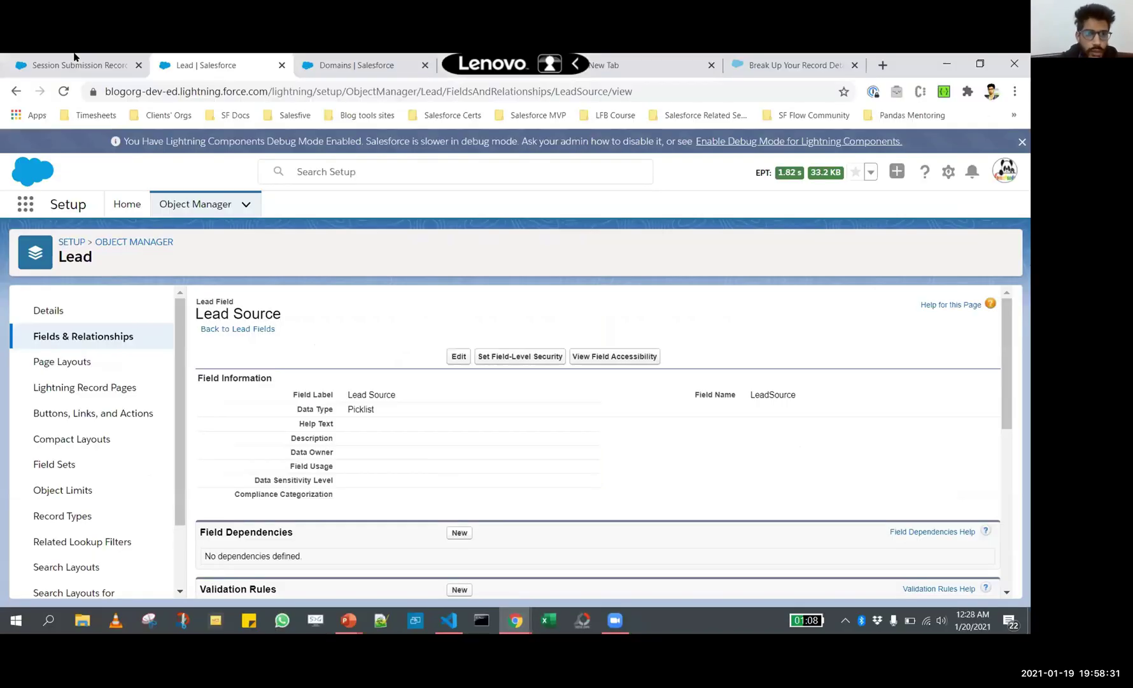
click(75, 64)
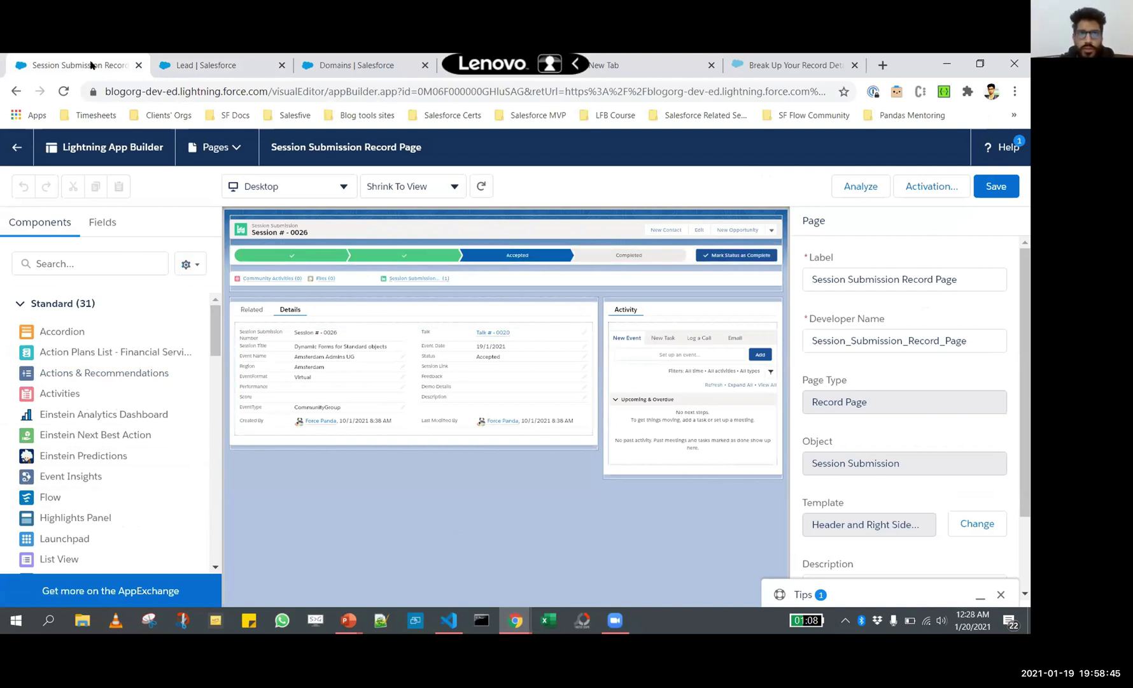
click(221, 65)
key(ctrl+shift+Tab)
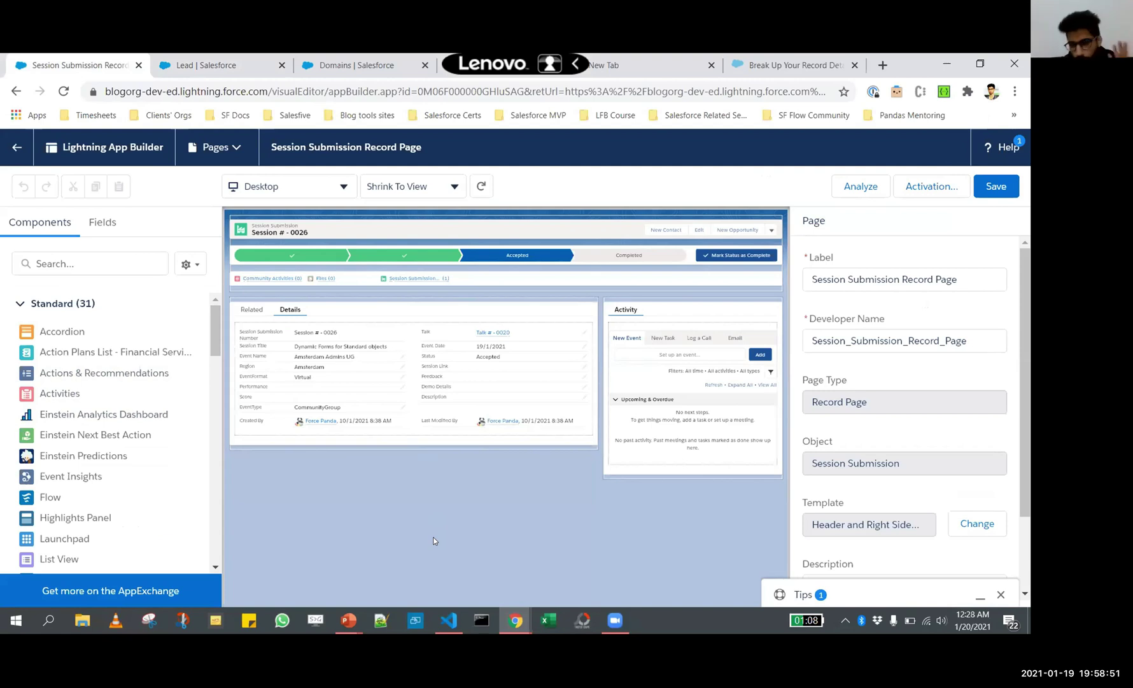
- Show the Fields list: Field Section, required Event Name and Talk, and 15 fields
click(100, 223)
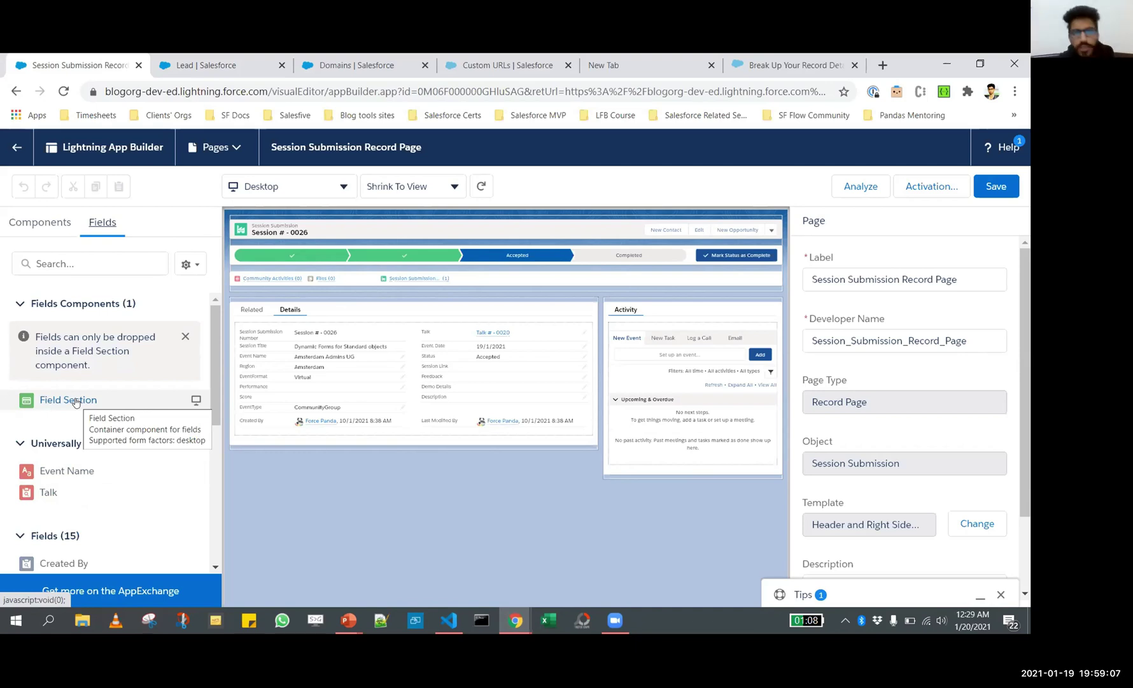
scroll(114, 493, down, 2)
scroll(114, 396, up, 2)
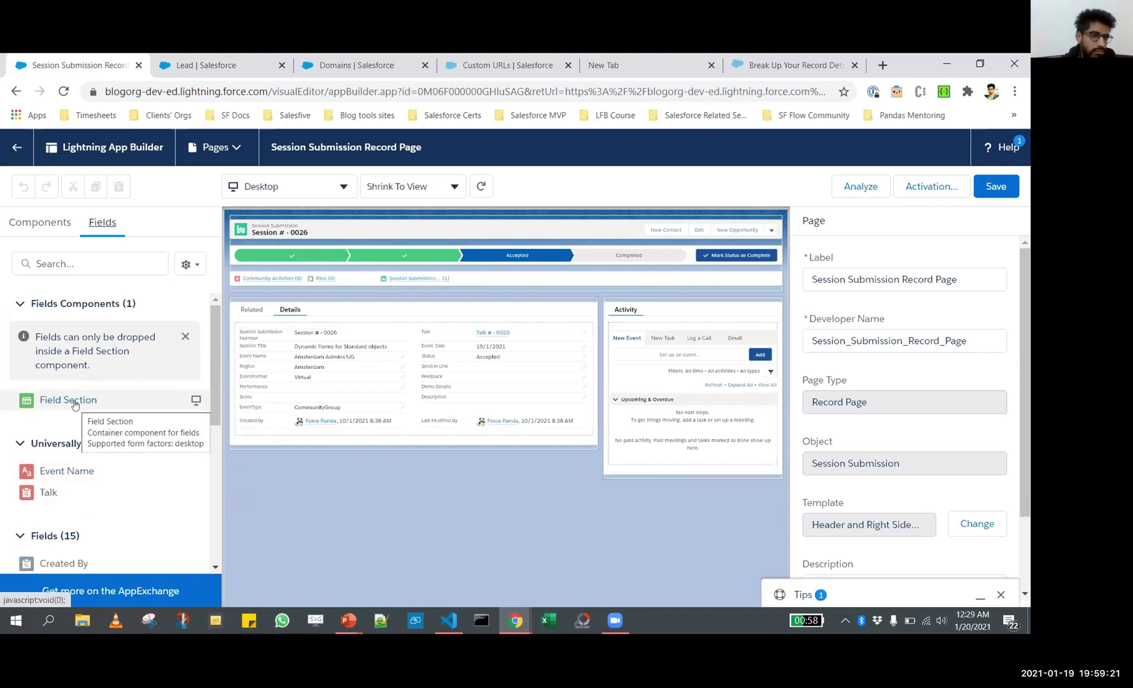
- Add a one-column Field Section holding Event Name to the Details tab
drag(74, 405, 324, 335)
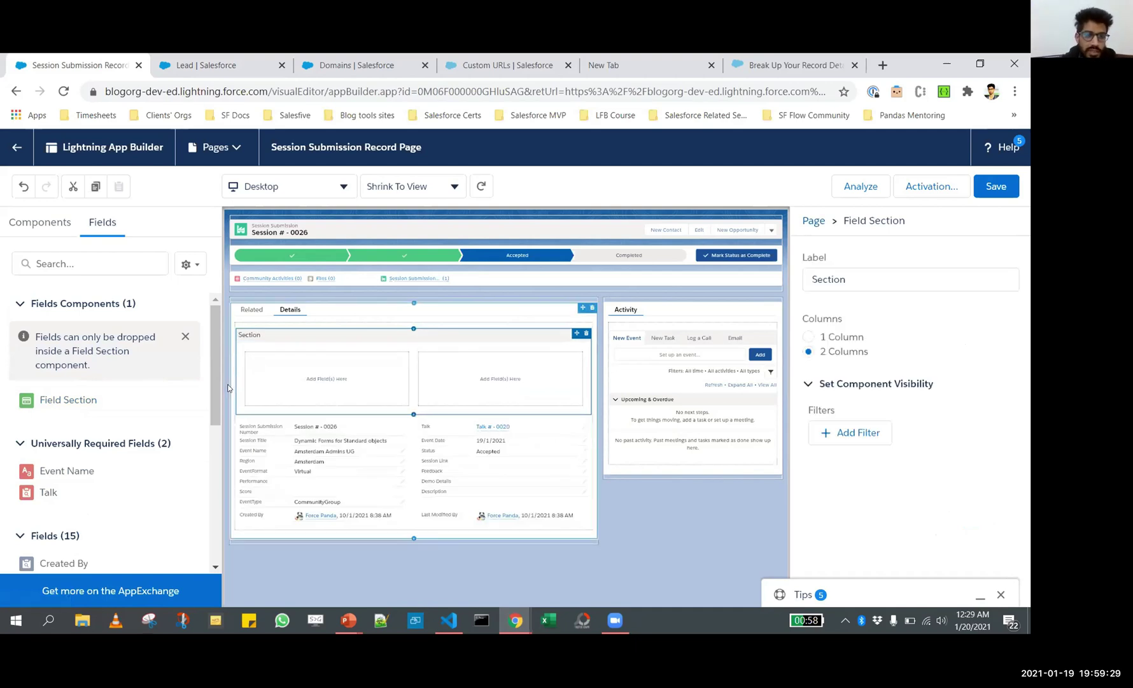
drag(73, 471, 295, 368)
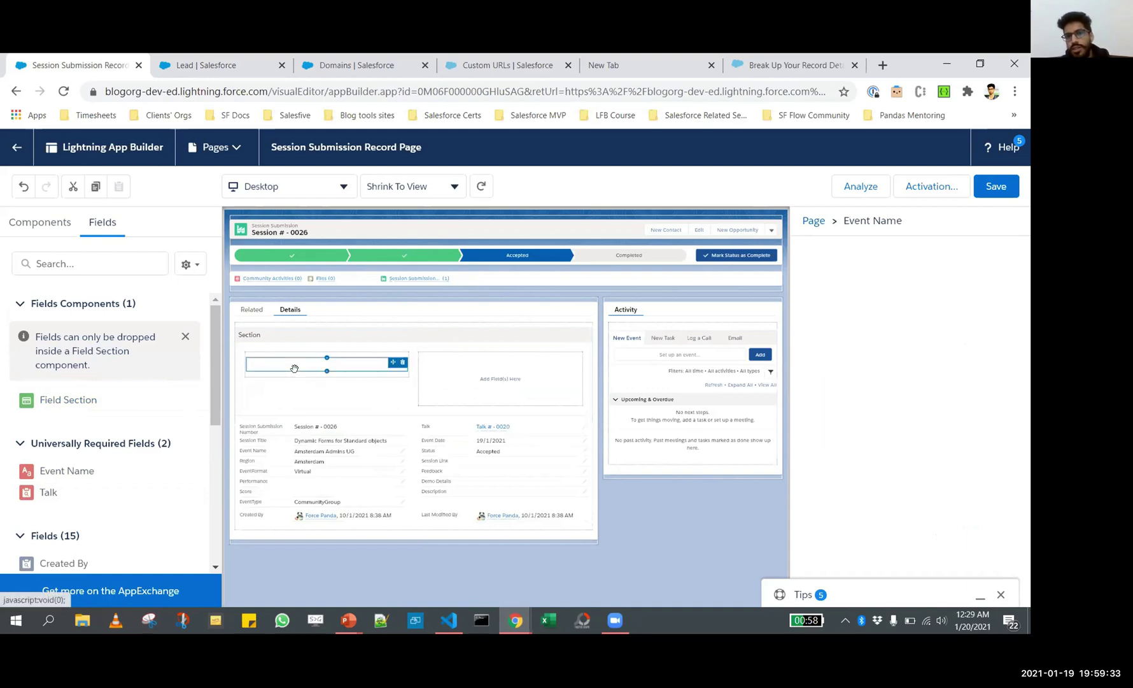
click(262, 341)
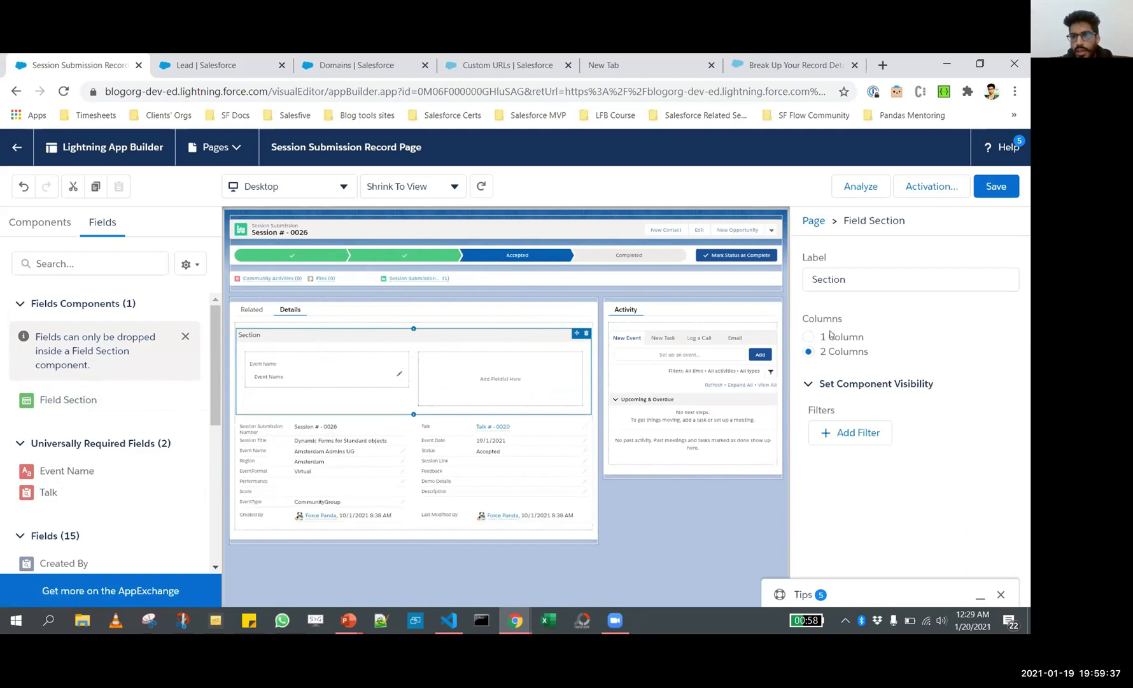
click(822, 337)
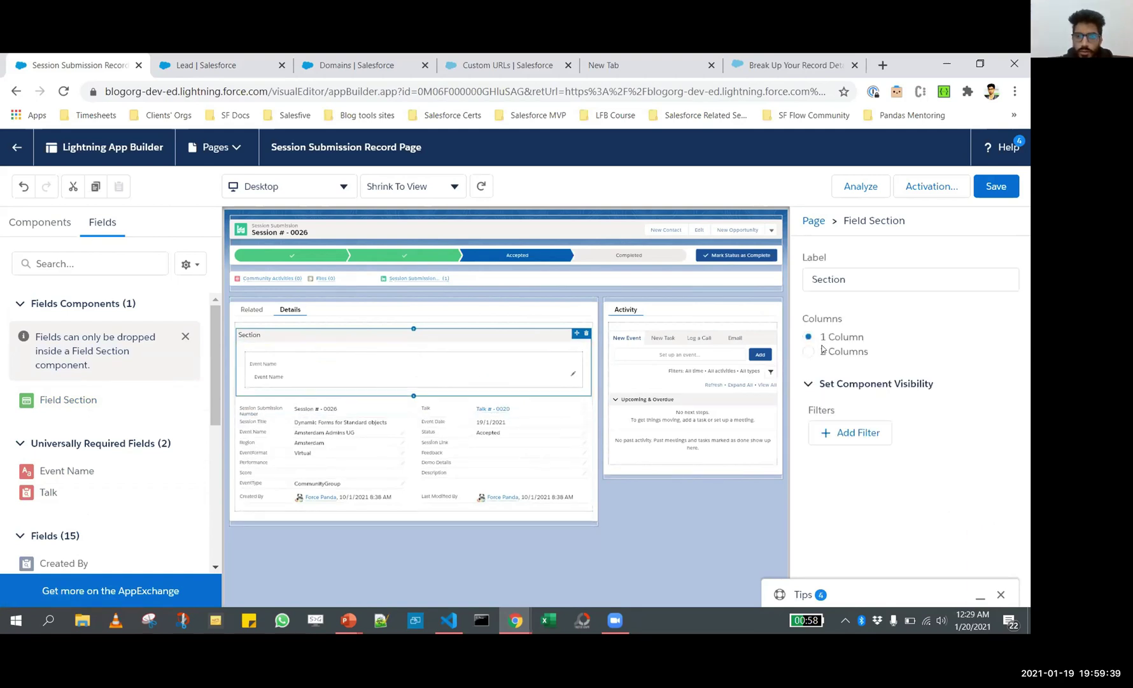
- Start a visibility filter on the section, then cancel it unfinished
click(847, 432)
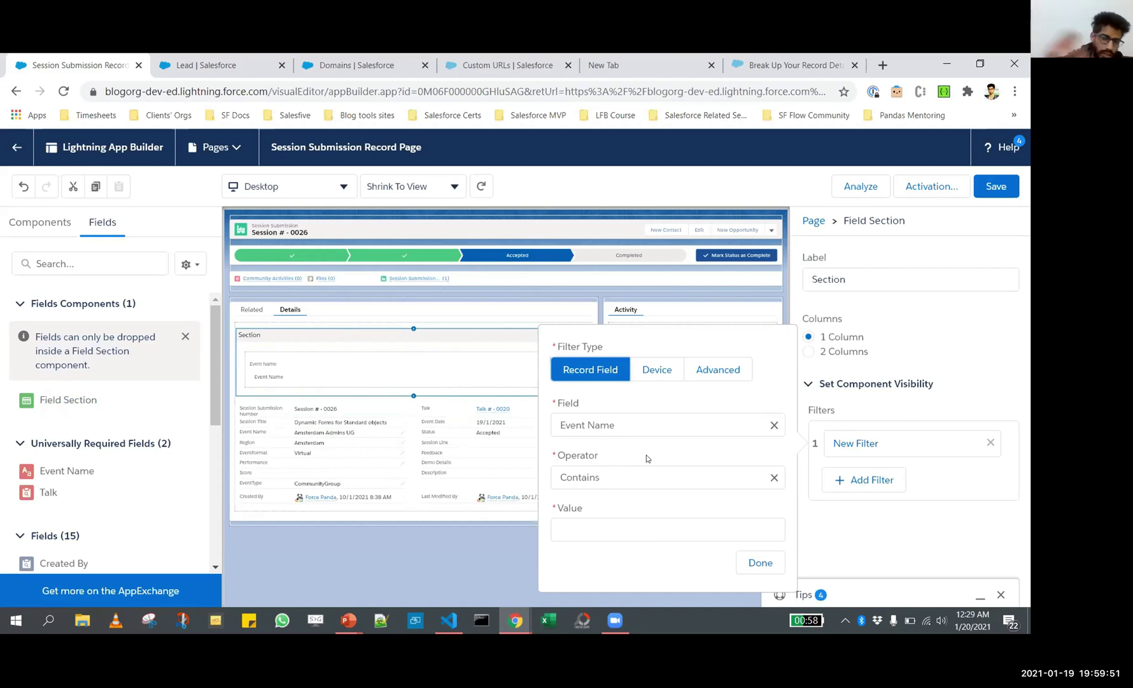
click(760, 564)
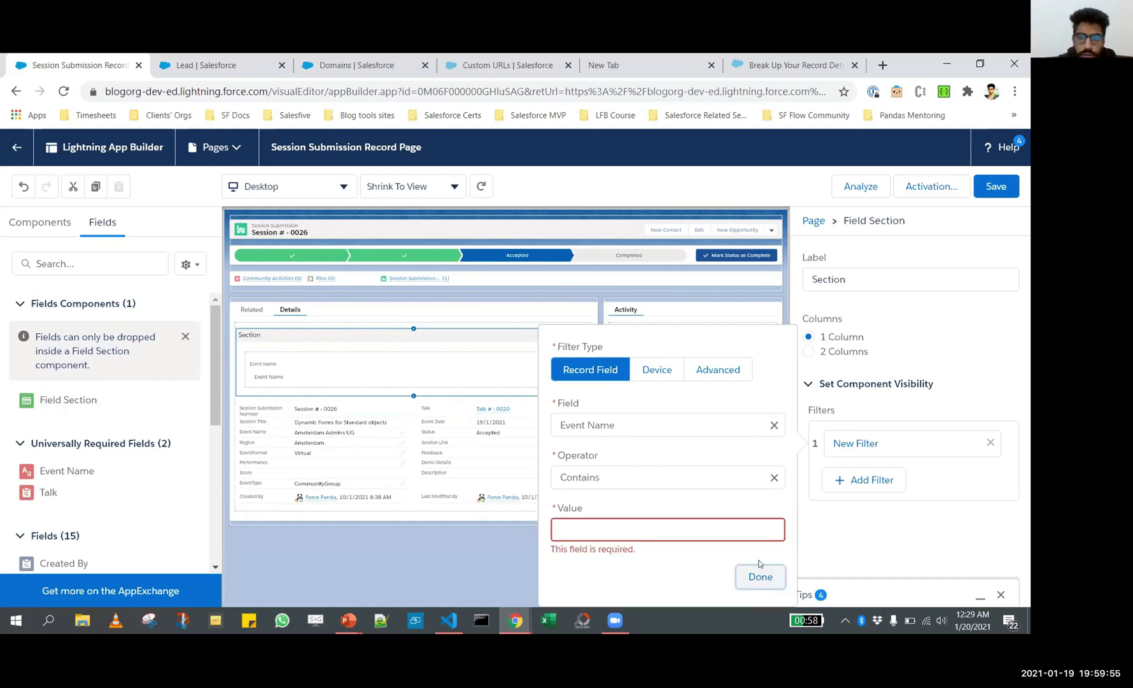
click(869, 312)
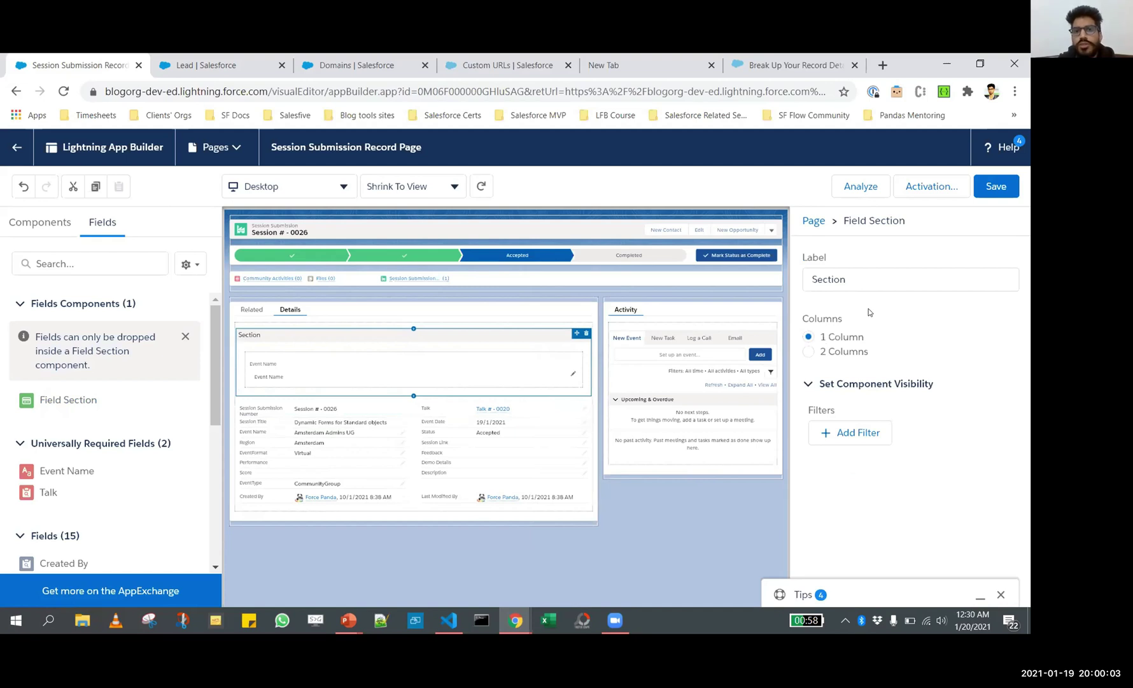
- Return to the slideshow and advance past the pre-Dynamic-Forms slides to DEMO
key(alt+Tab)
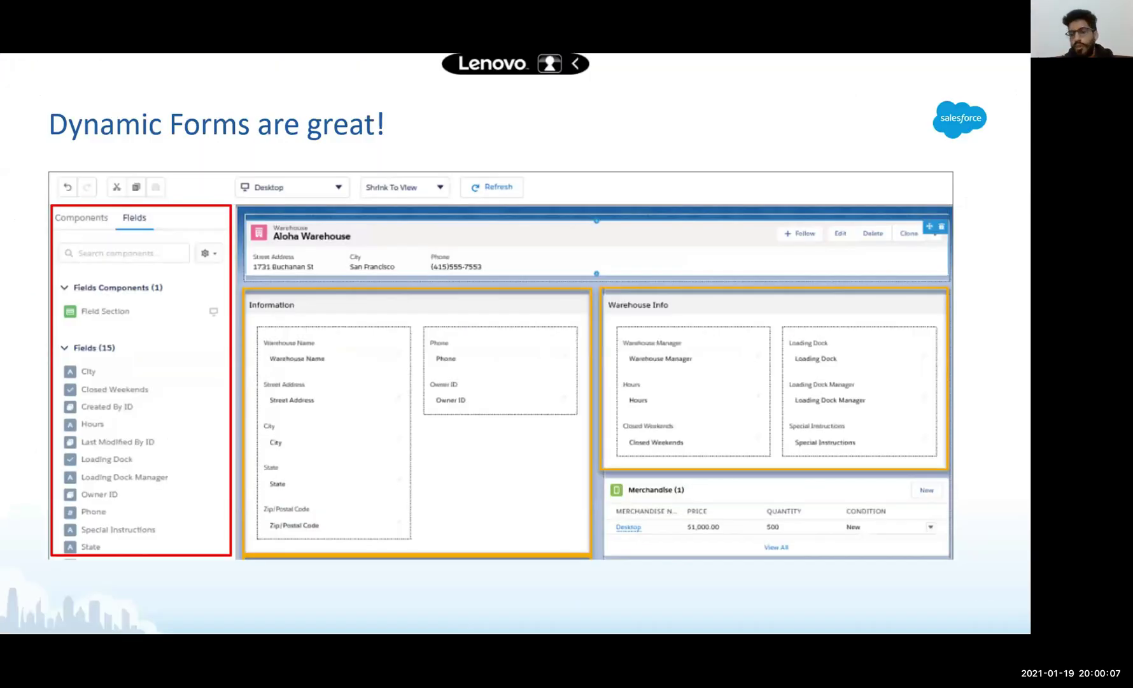
key(Right)
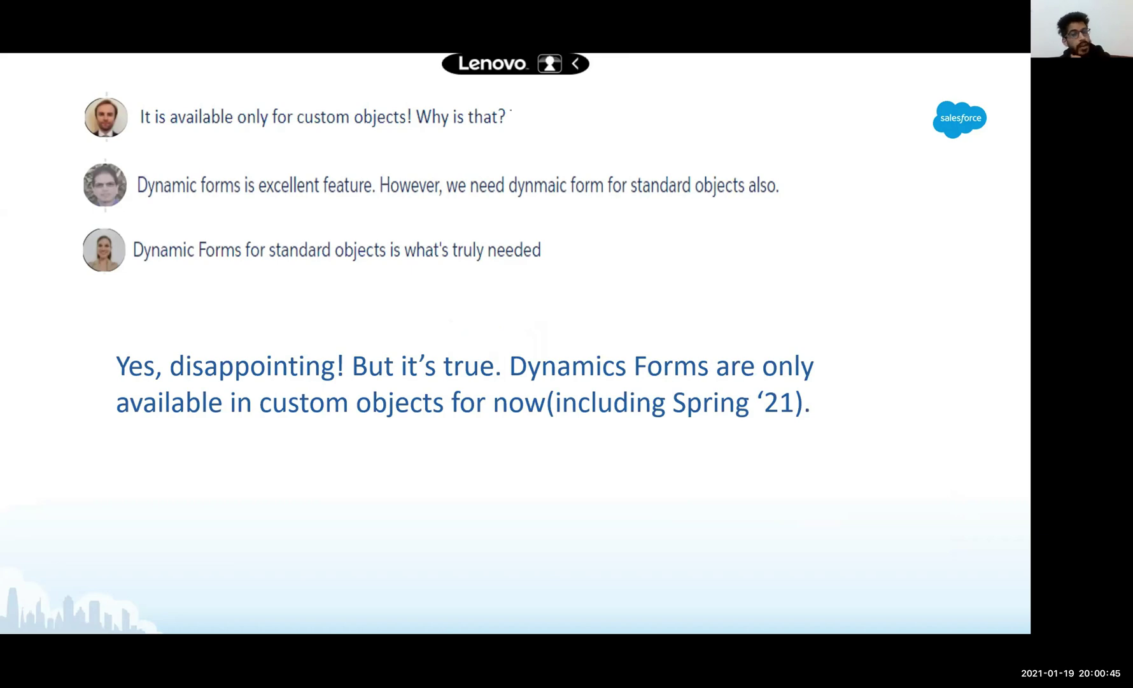
key(Right)
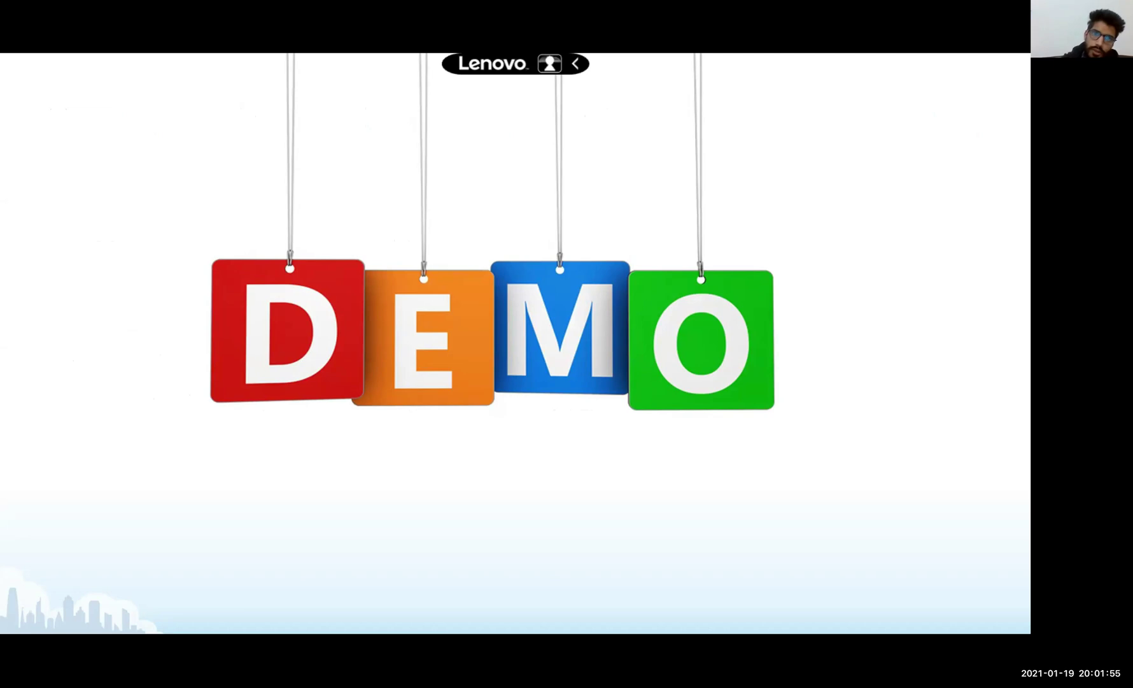
- Advance to the DEMO use-case slide about showing lead fields by lead source
key(Right)
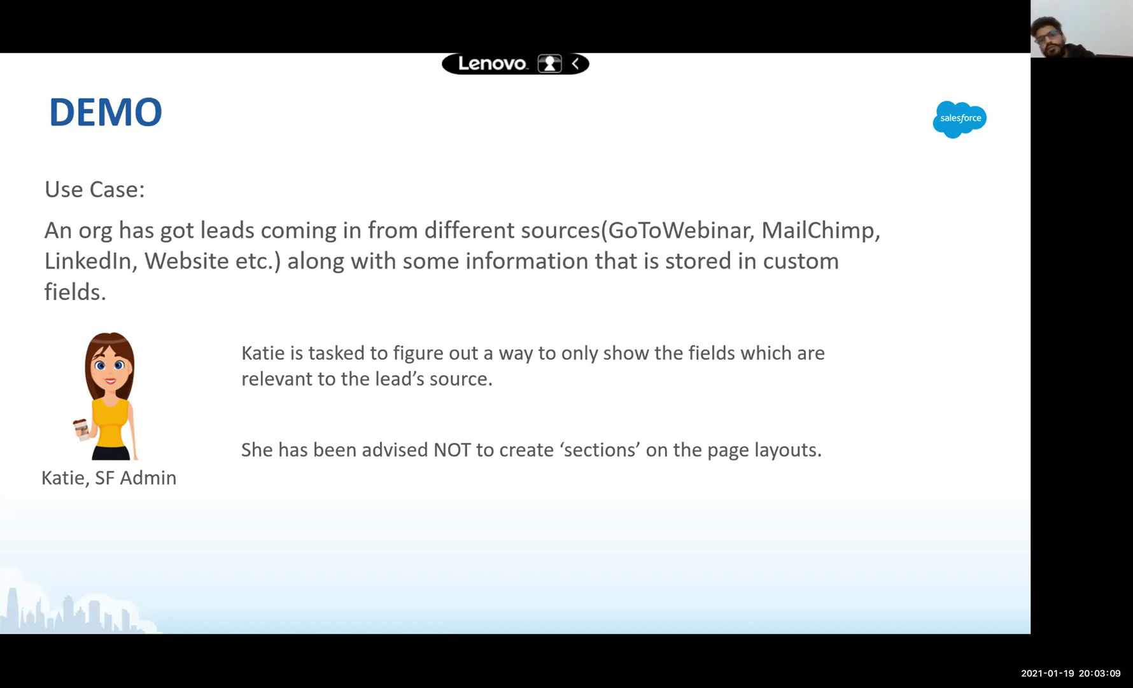
- Switch back to the browser's Lead object setup page
key(alt+Tab)
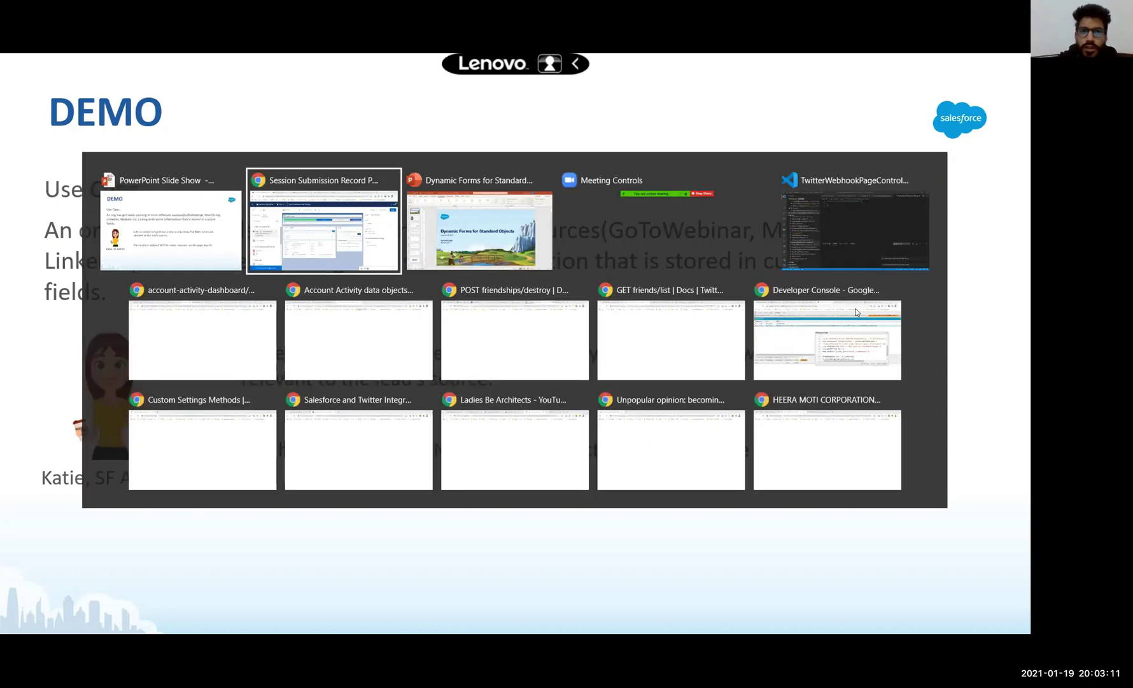
click(333, 222)
click(210, 61)
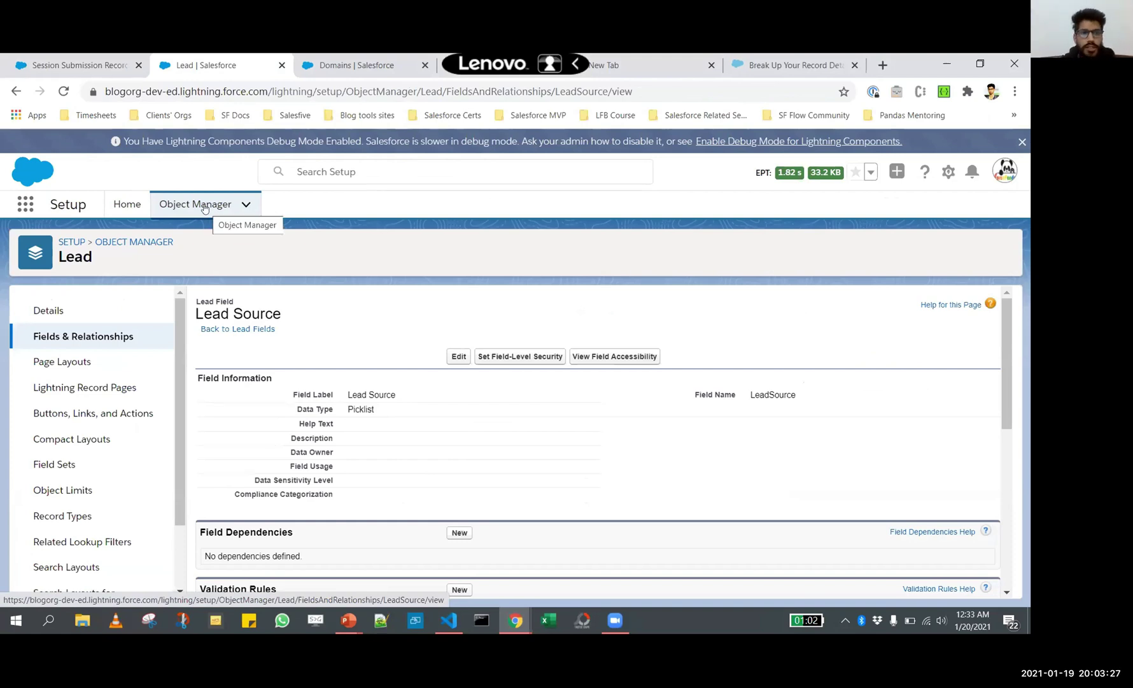
- Open the Lead object's Buttons, Links, and Actions list of 19 items
scroll(386, 349, down, 1)
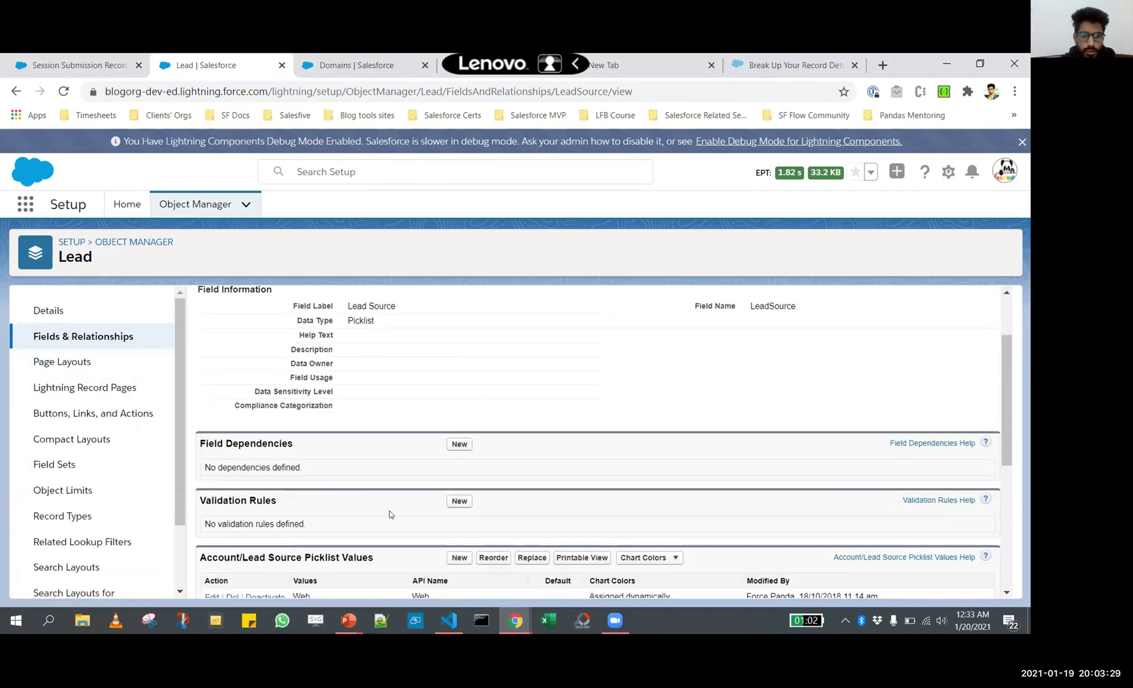
scroll(392, 514, down, 2)
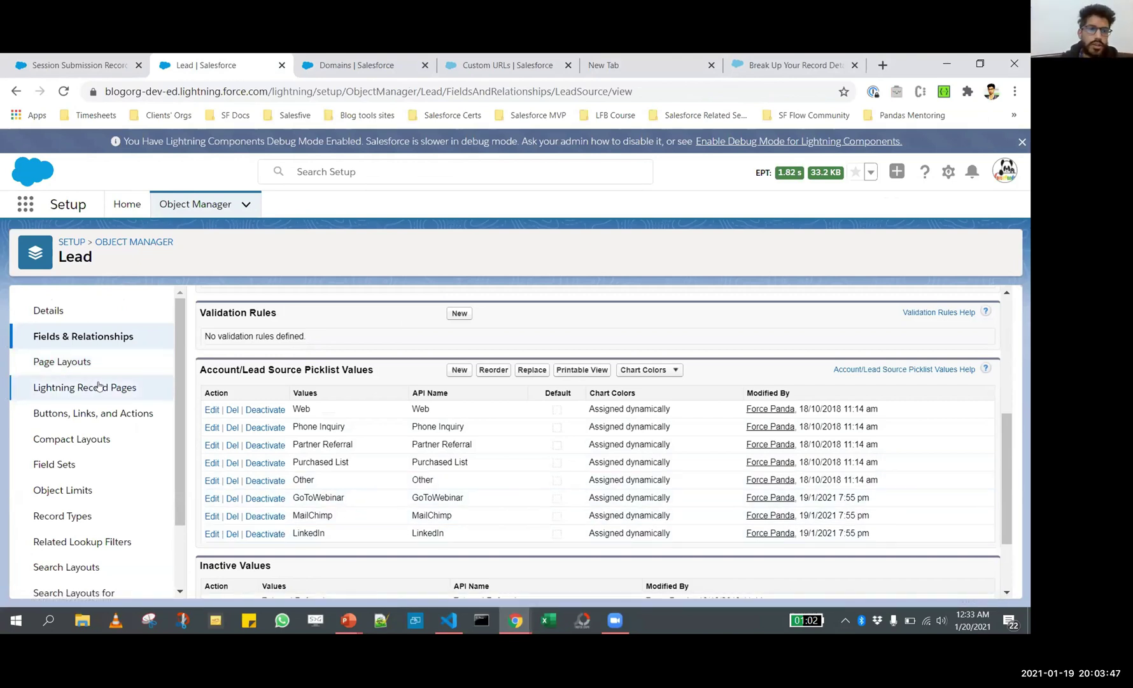
click(82, 363)
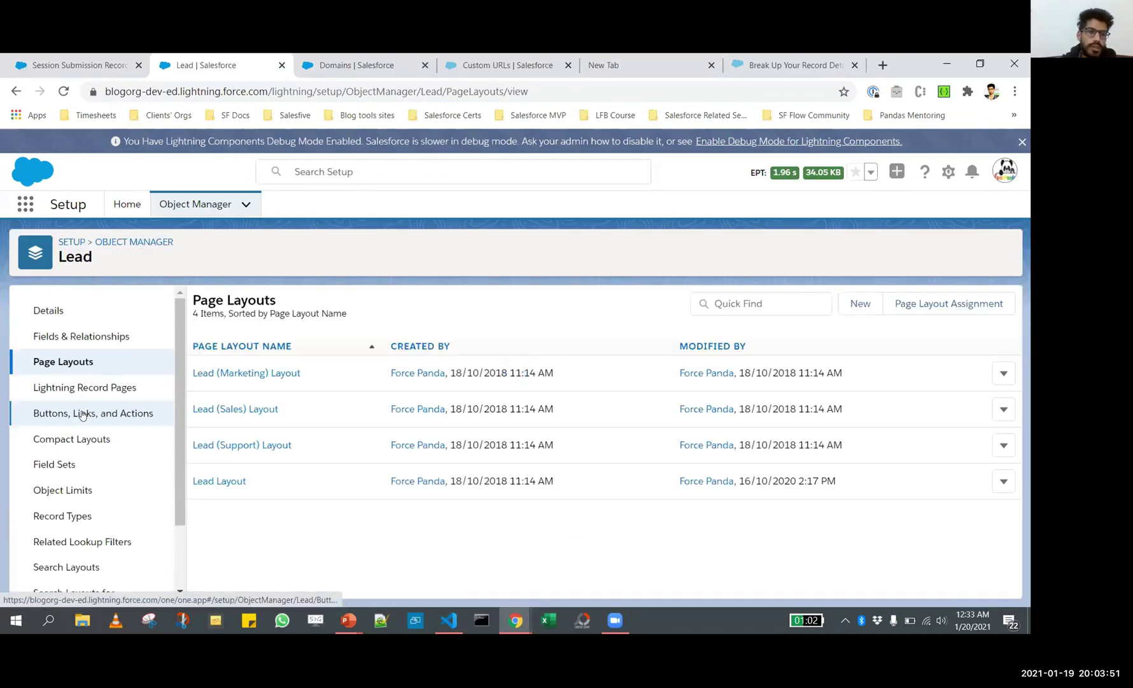
click(82, 414)
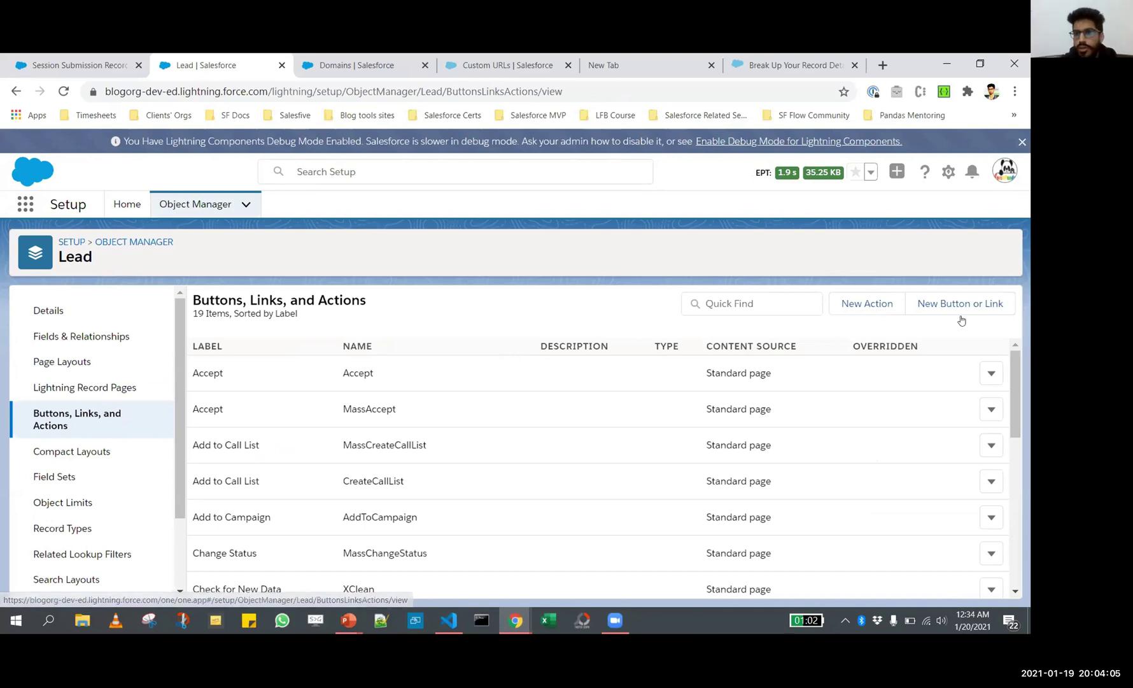
- Create a Lead 'Update a Record' action labelled GoToWebinar, let the name auto-fill, and save it
click(848, 307)
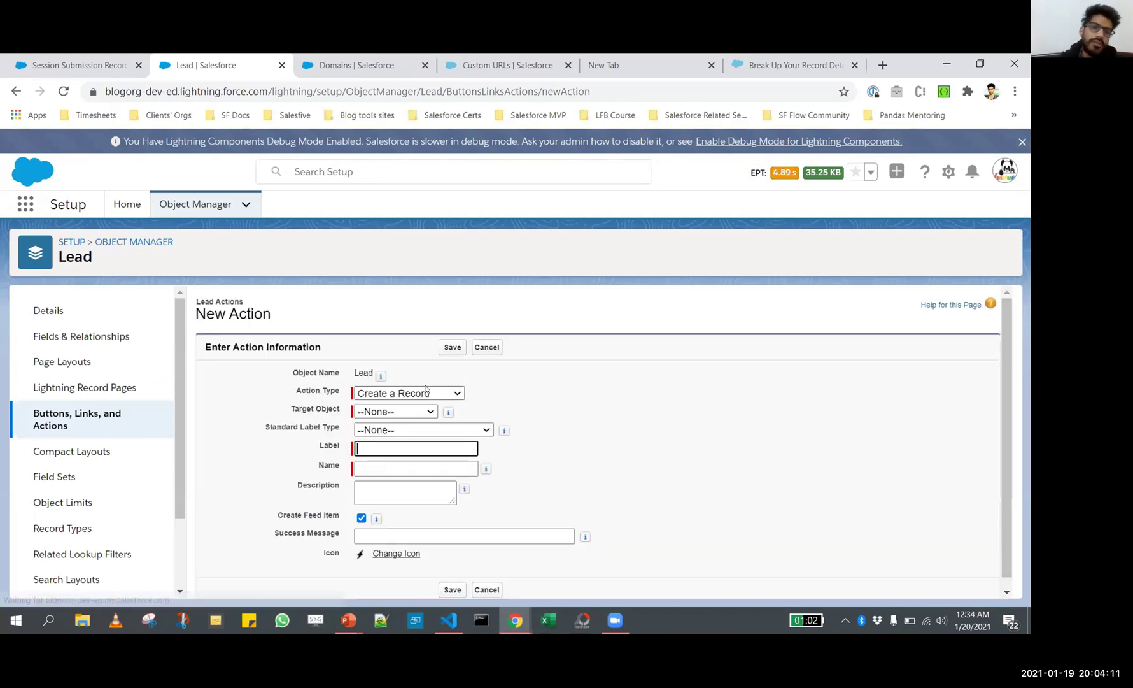
click(417, 391)
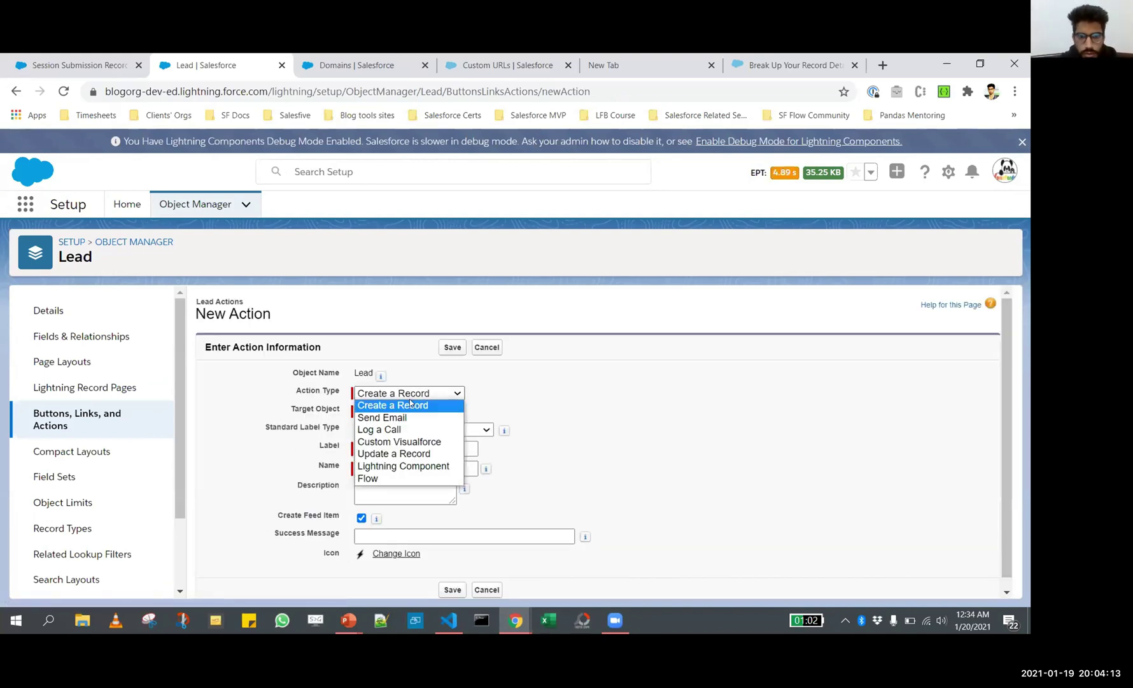
click(413, 453)
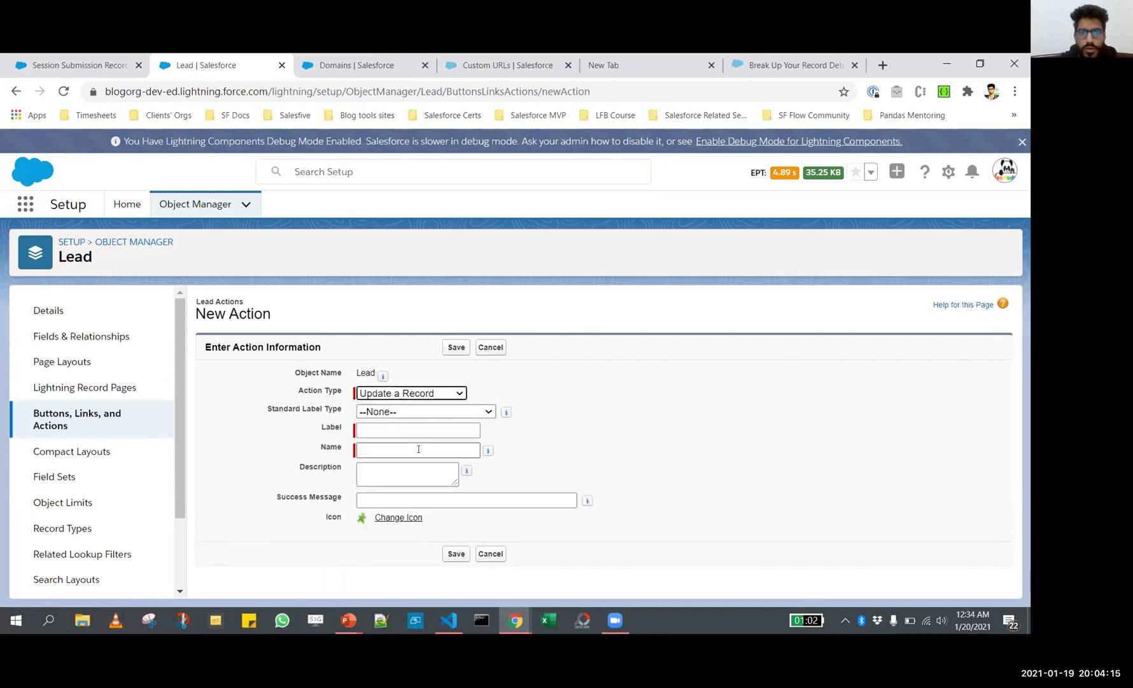
click(403, 427)
click(396, 429)
text(Goto)
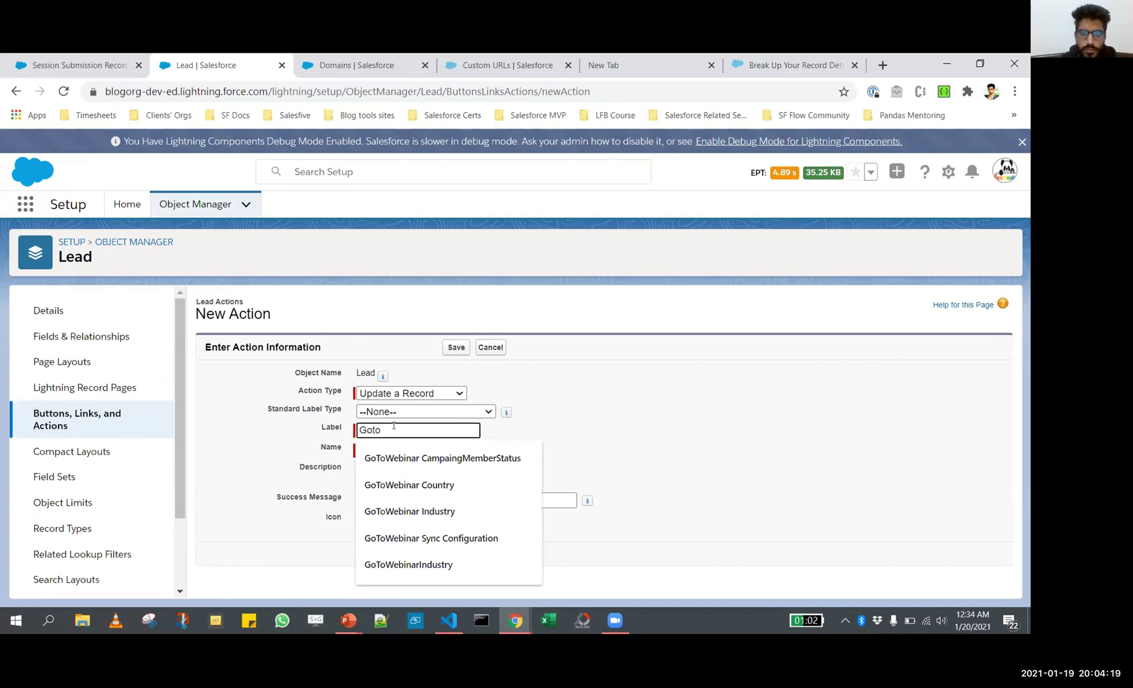
key(BackSpace)
key(BackSpace)
text(ToWe)
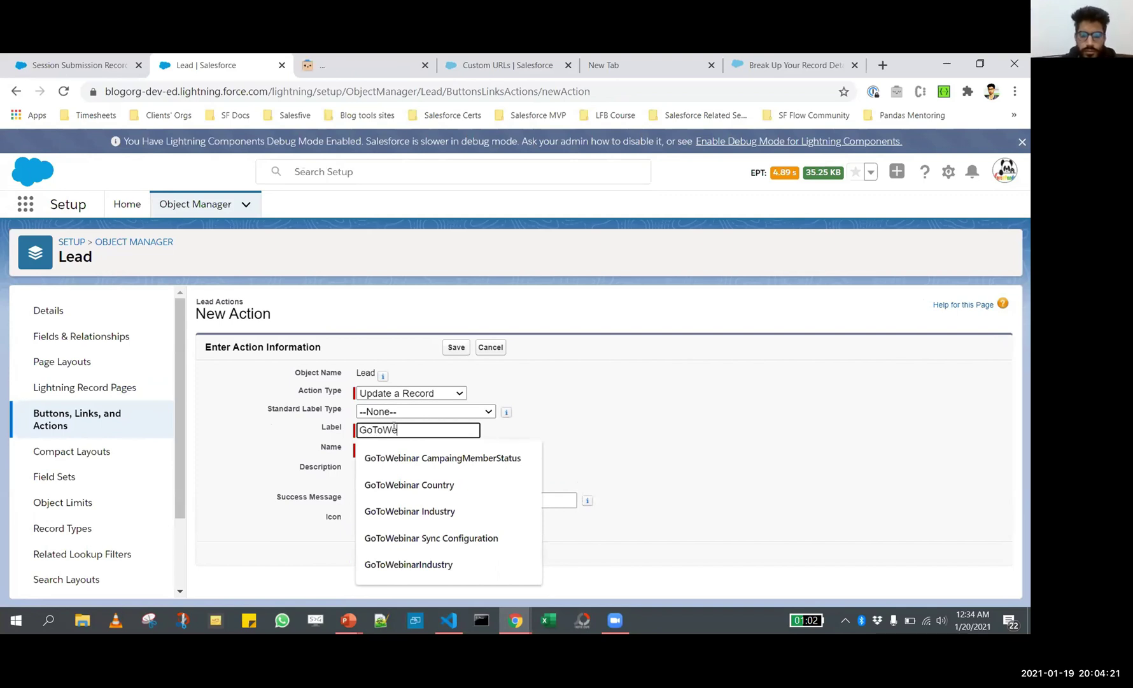
text(binar)
key(Tab)
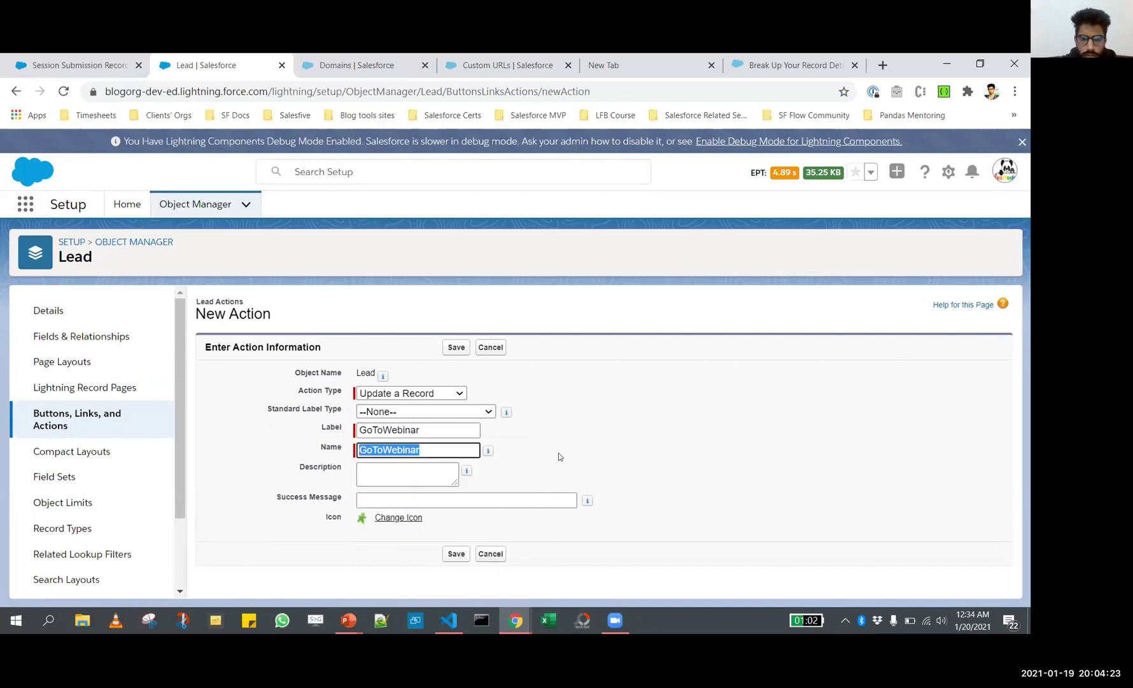
click(417, 500)
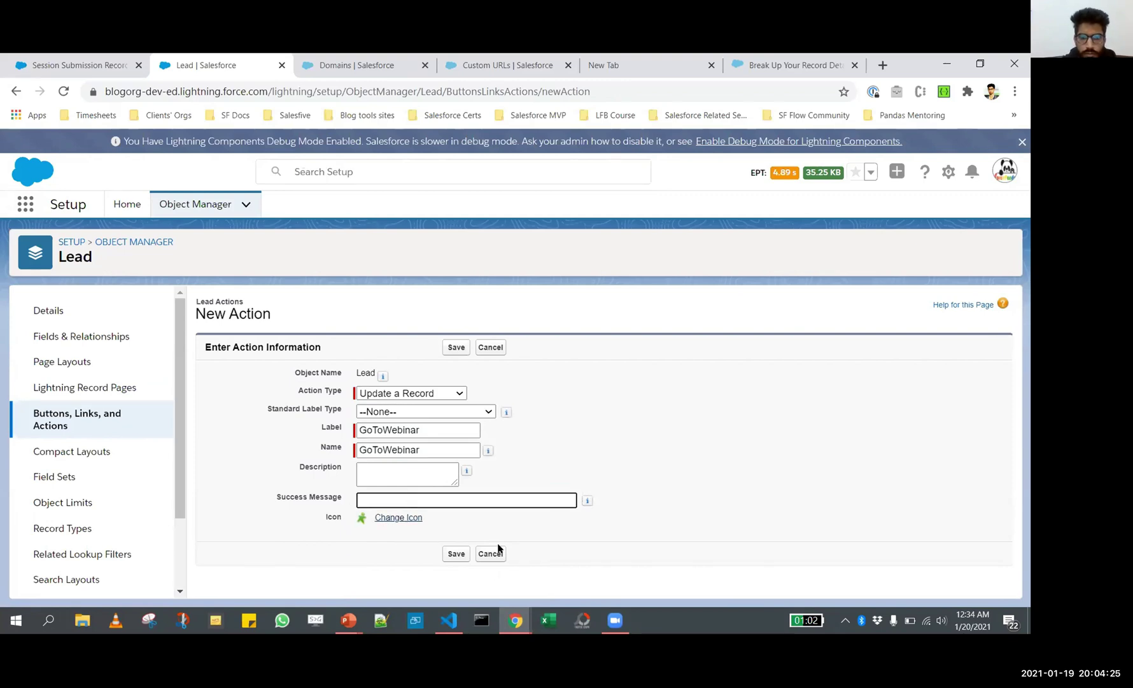
click(457, 553)
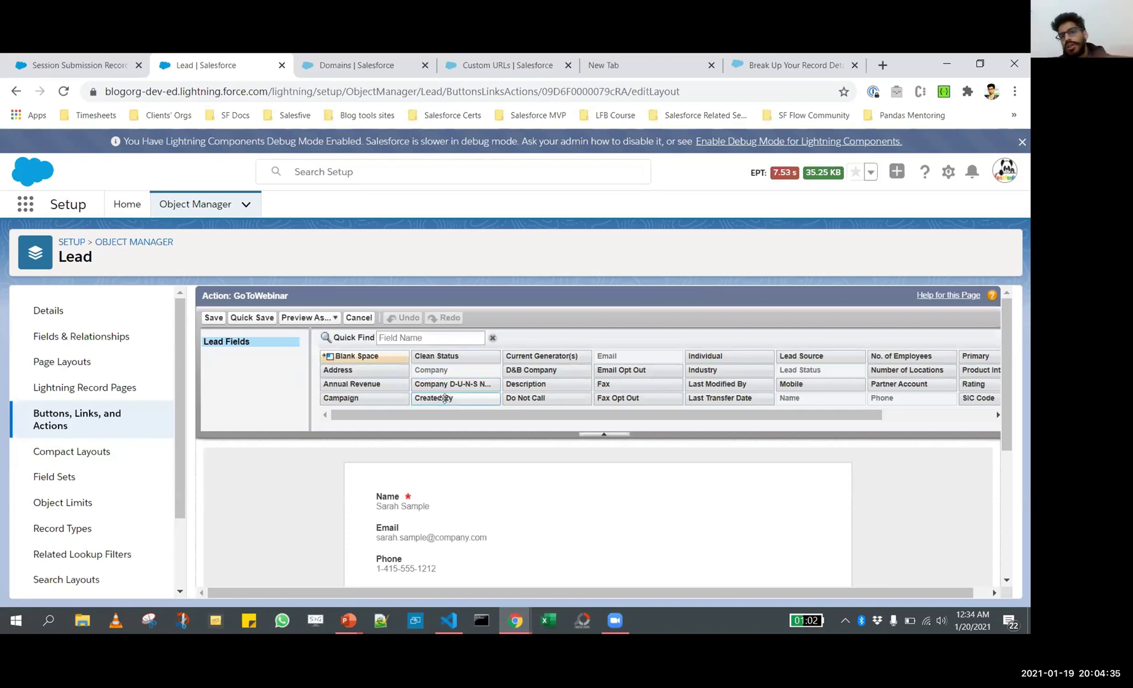
- Remove Email, Phone, Company and Title from the GoToWebinar layout, then save it despite the warning
scroll(467, 473, down, 3)
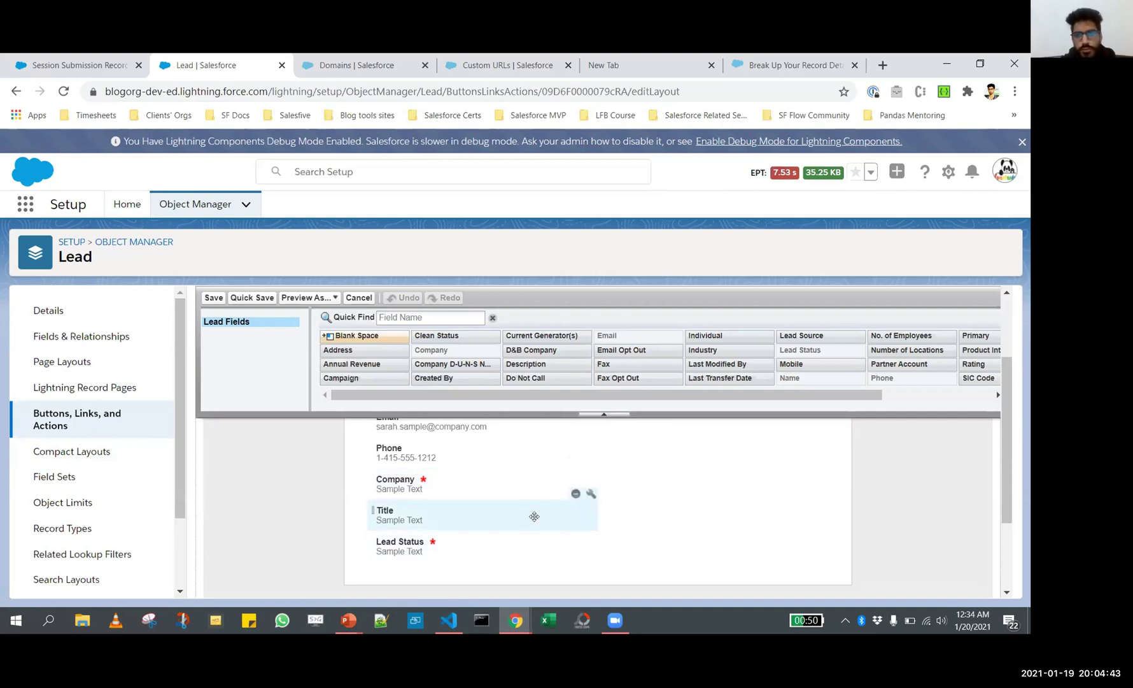
scroll(530, 512, up, 1)
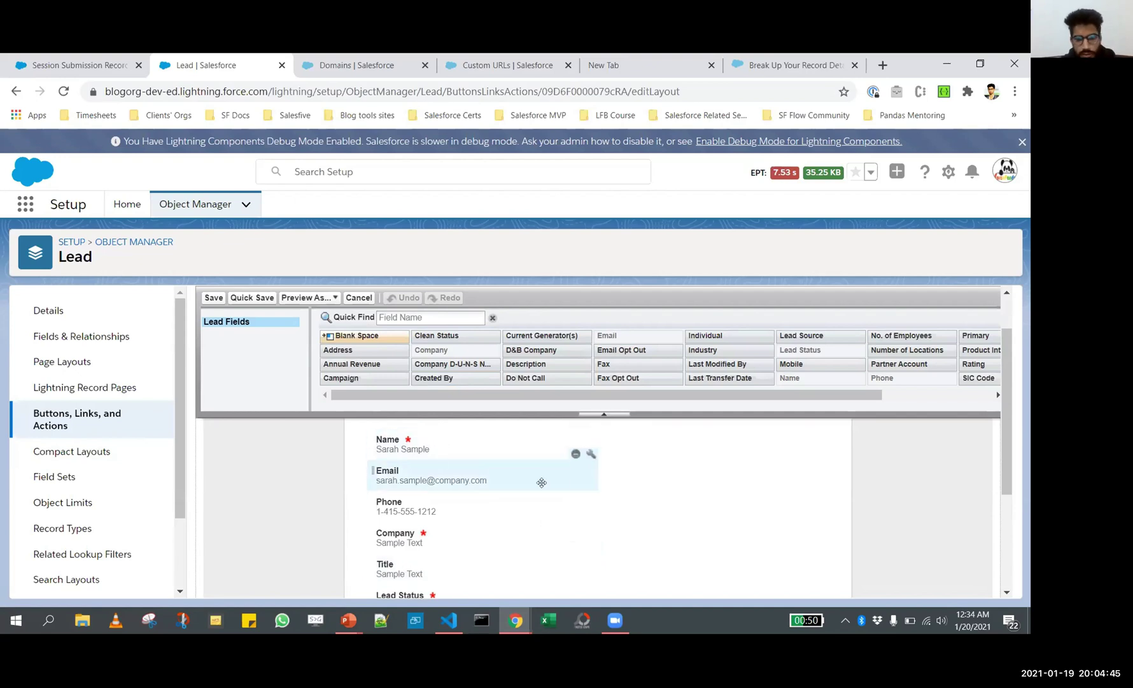
click(576, 453)
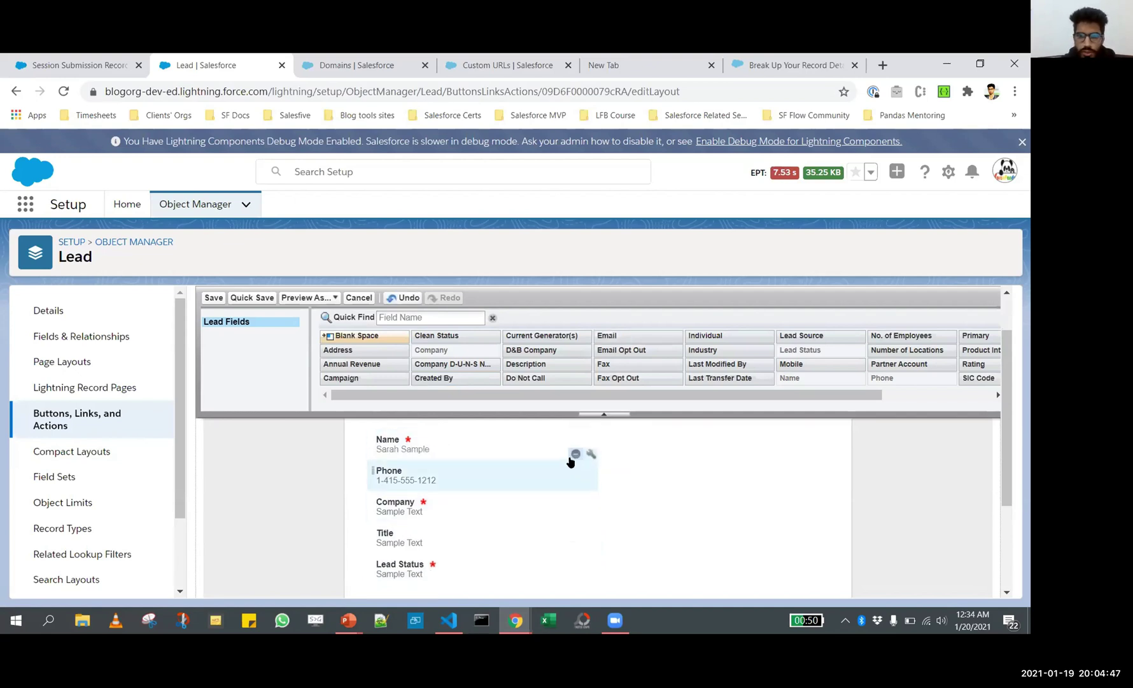
click(575, 453)
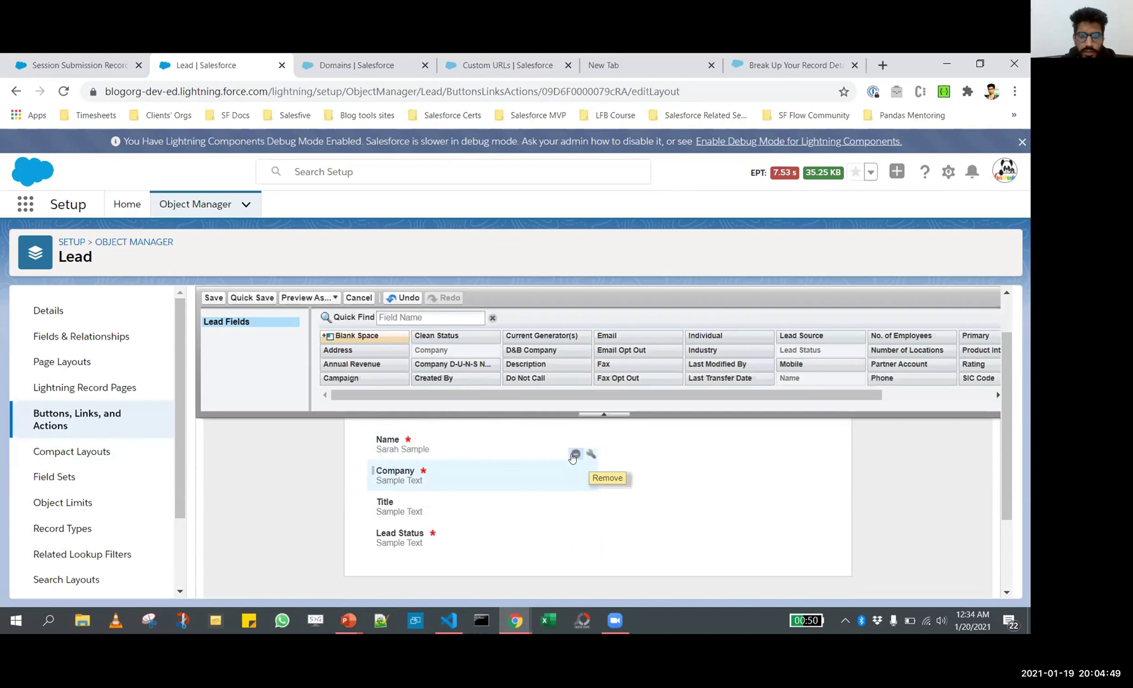
click(577, 454)
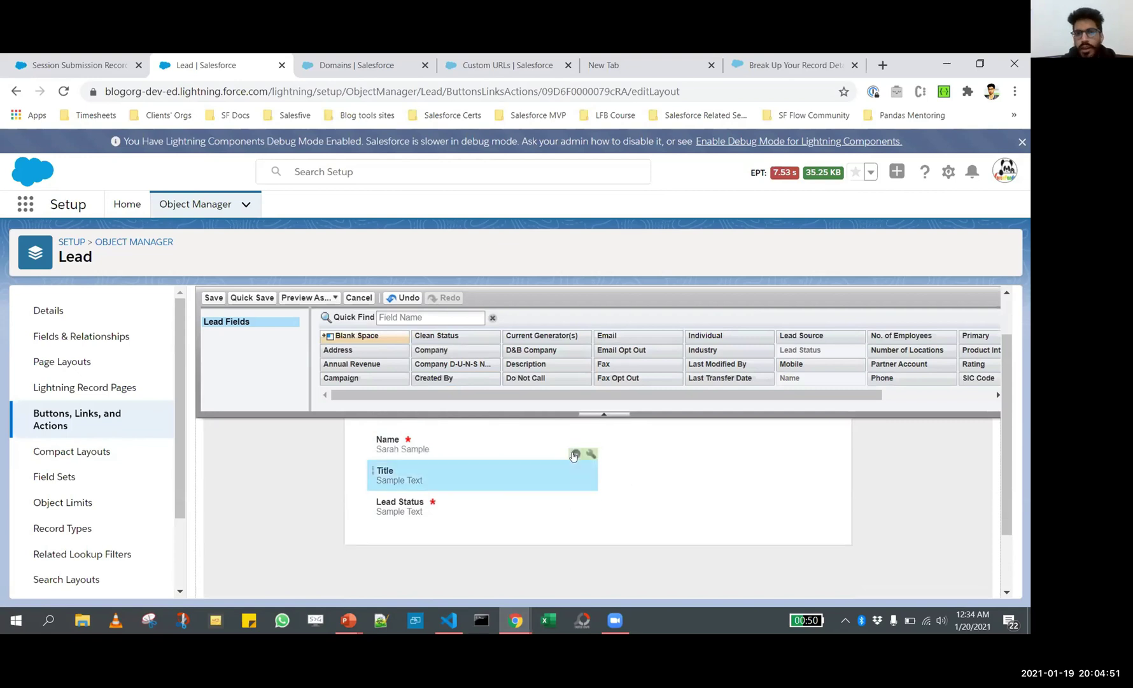
click(576, 453)
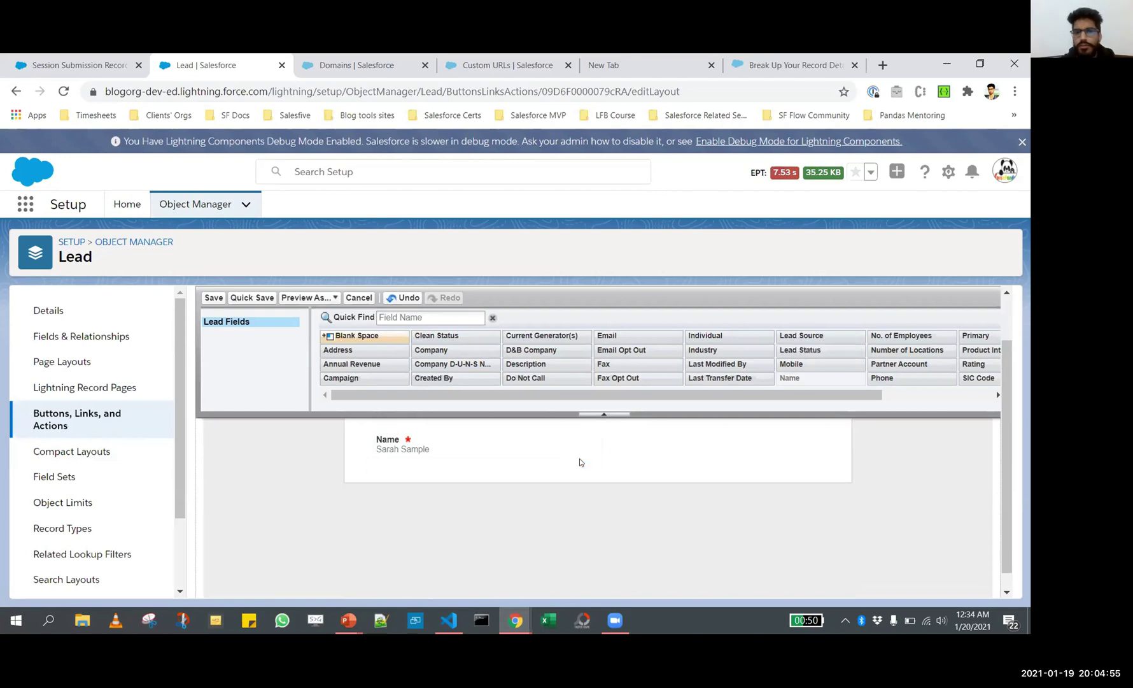
click(213, 297)
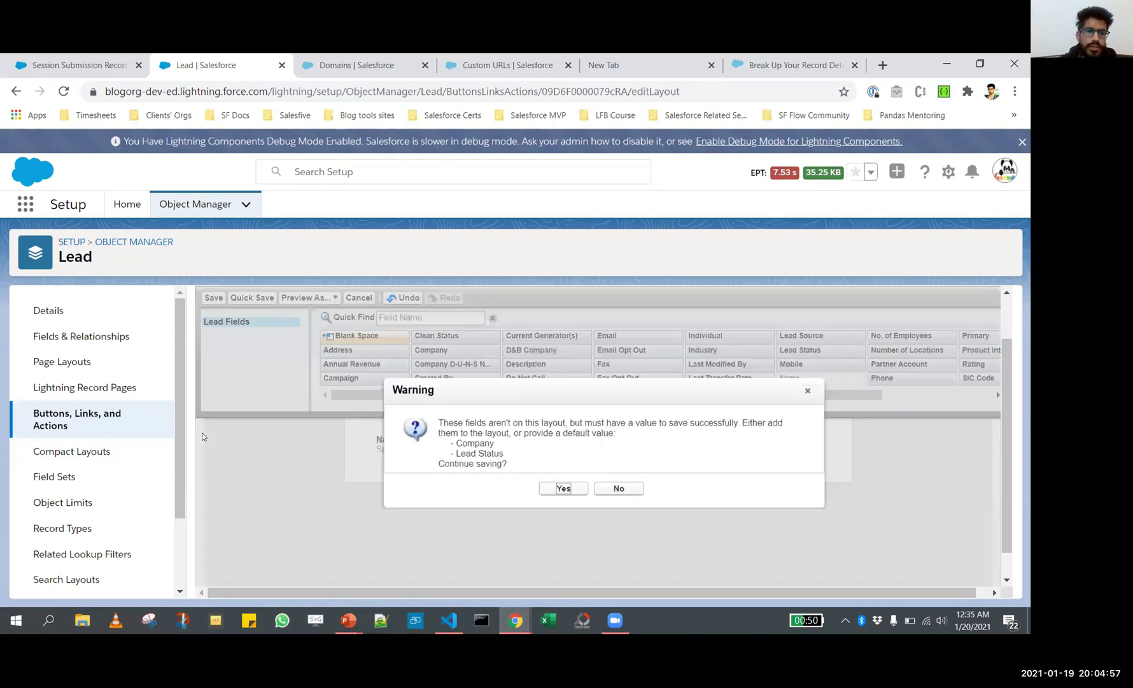
click(563, 489)
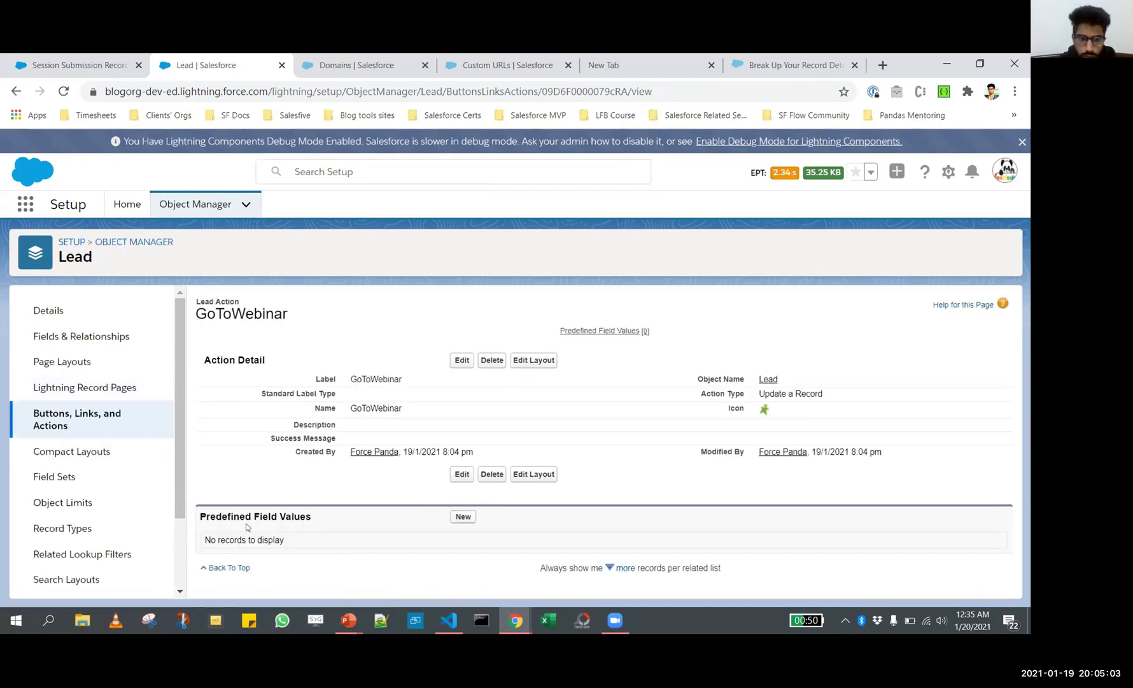
- Back in Buttons, Links, and Actions, create and save a Lead 'Update a Record' action labelled MailChimp
click(96, 419)
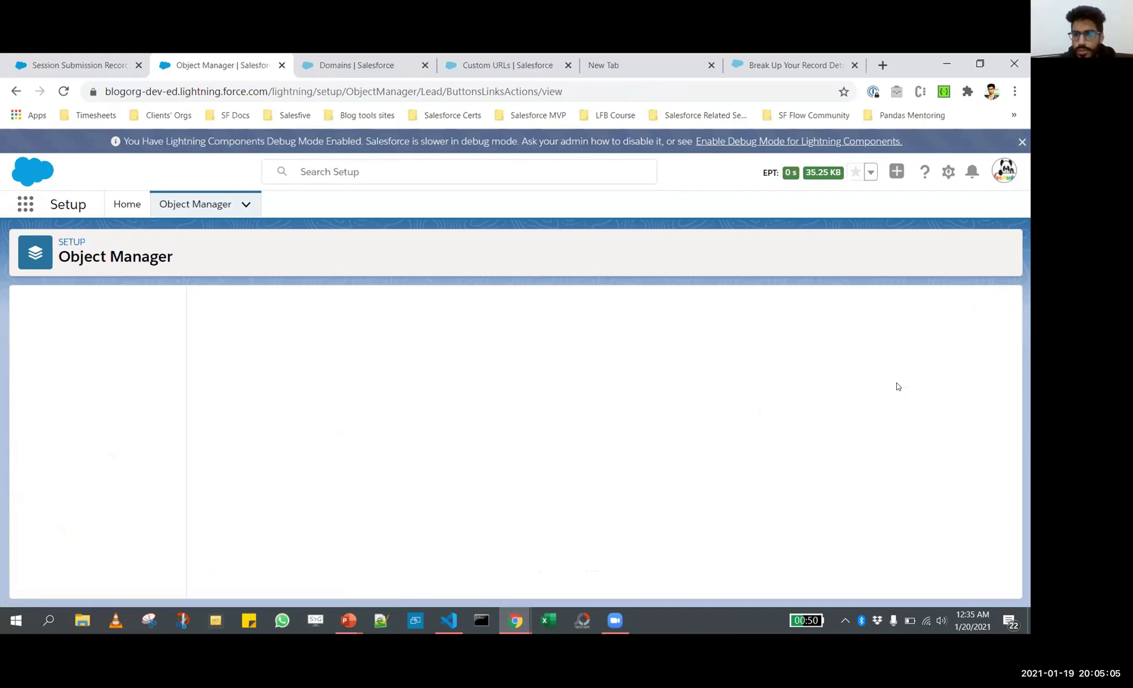
click(853, 303)
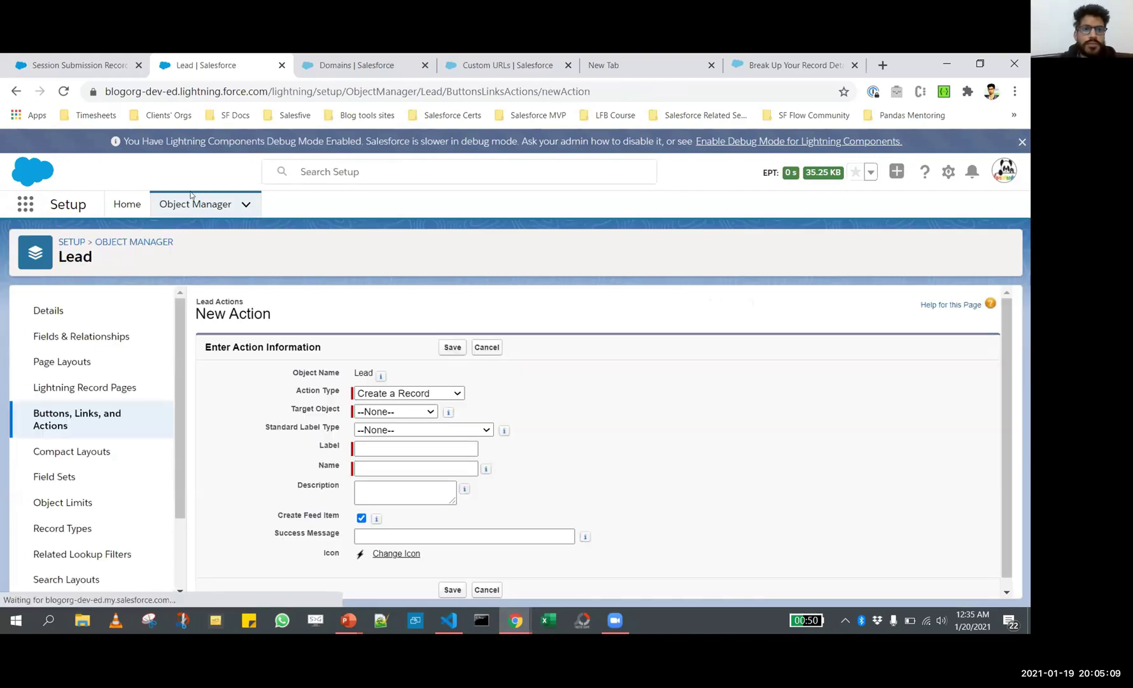
click(431, 393)
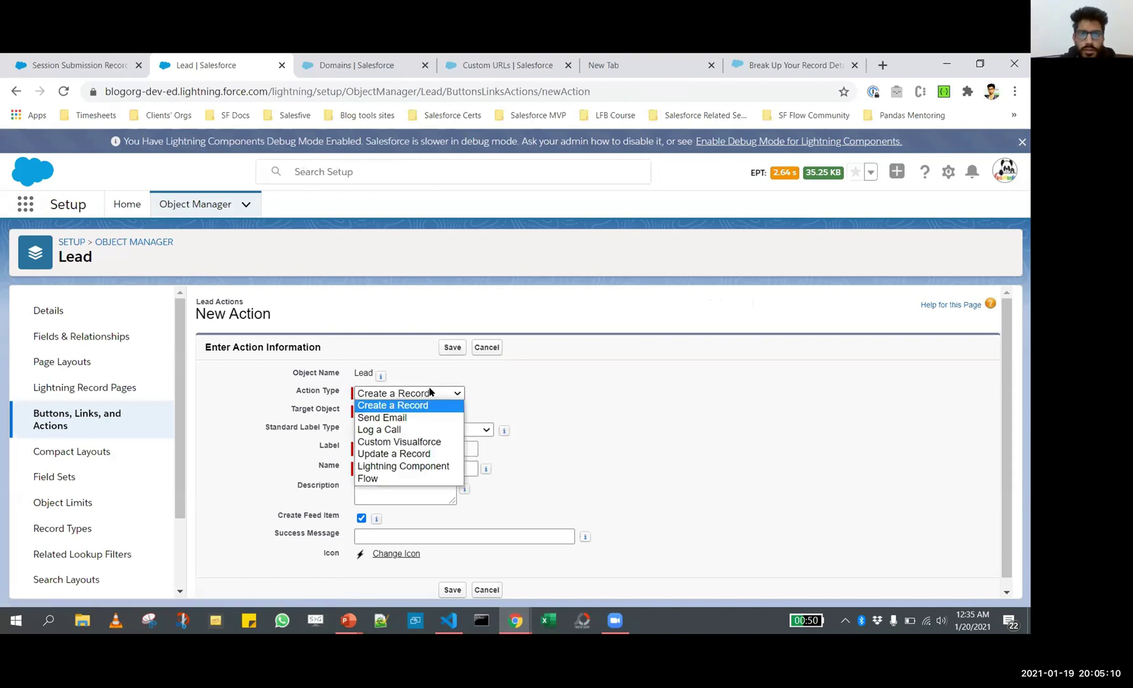
click(417, 454)
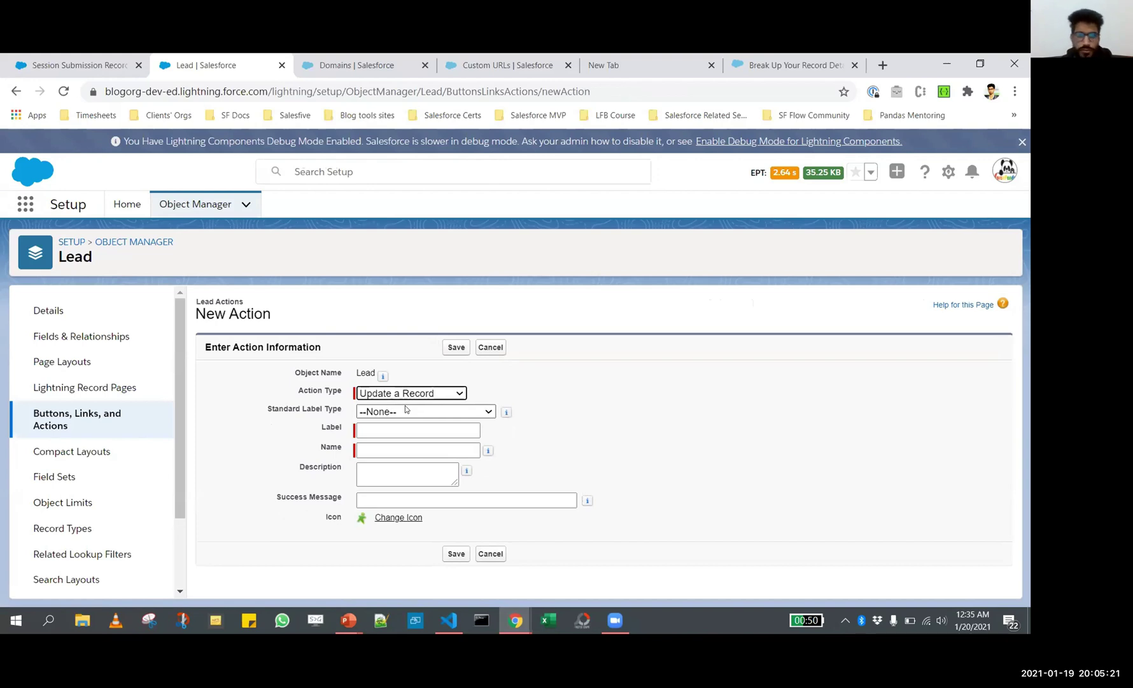
click(395, 432)
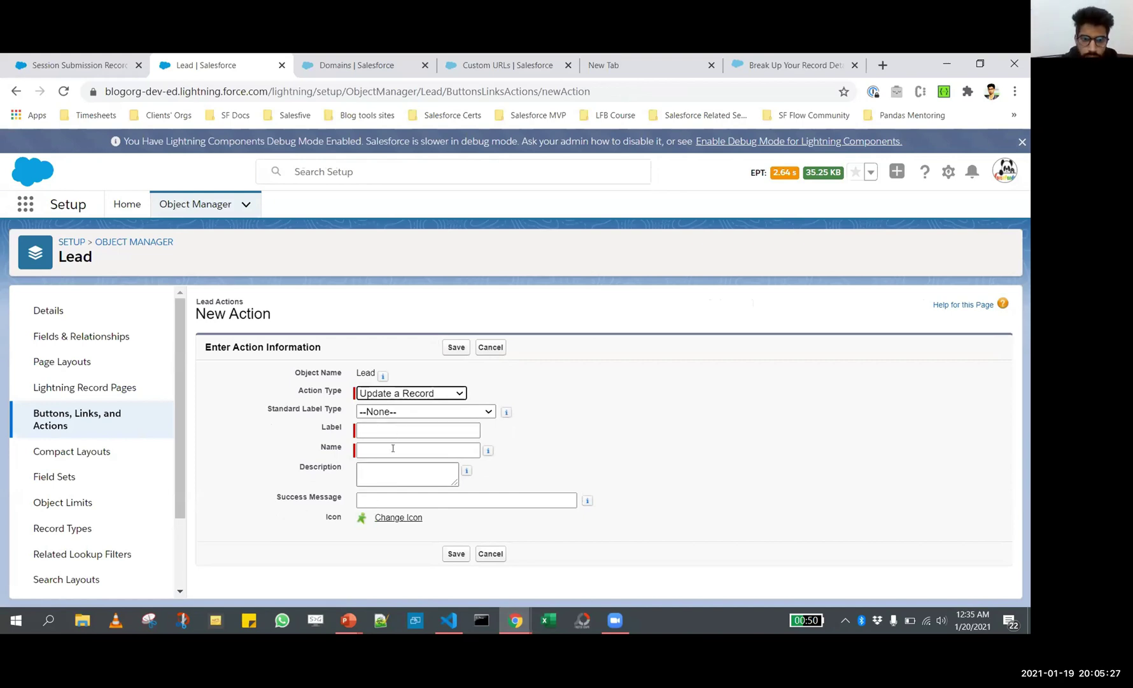
click(393, 430)
text(MailChimp)
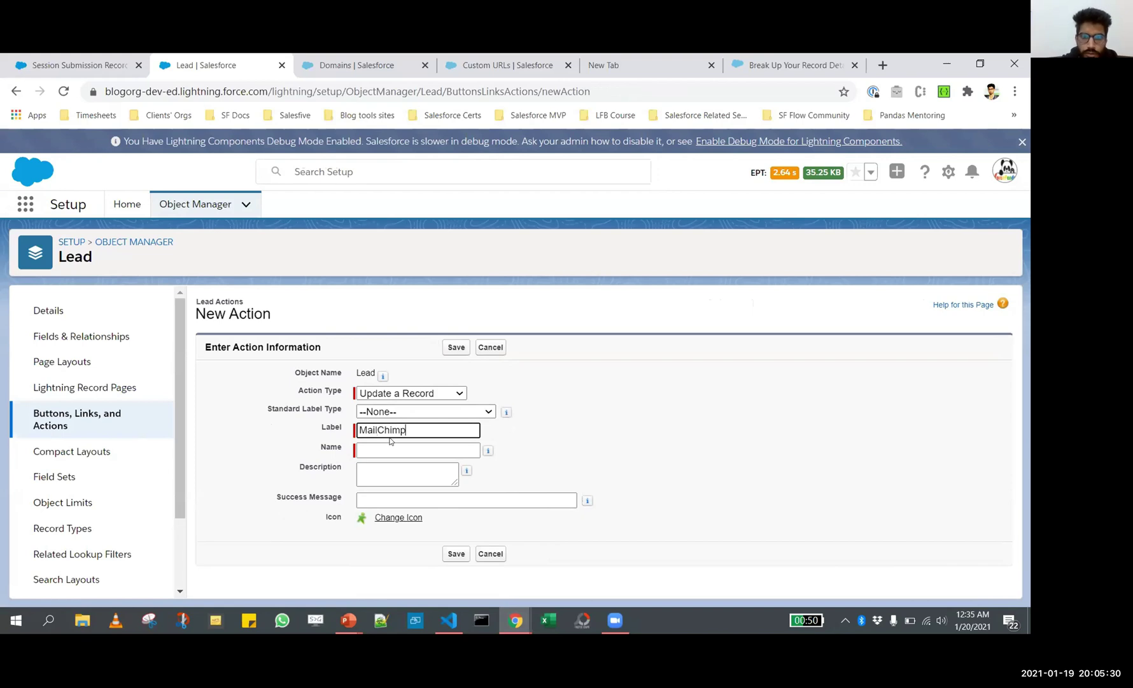
click(395, 450)
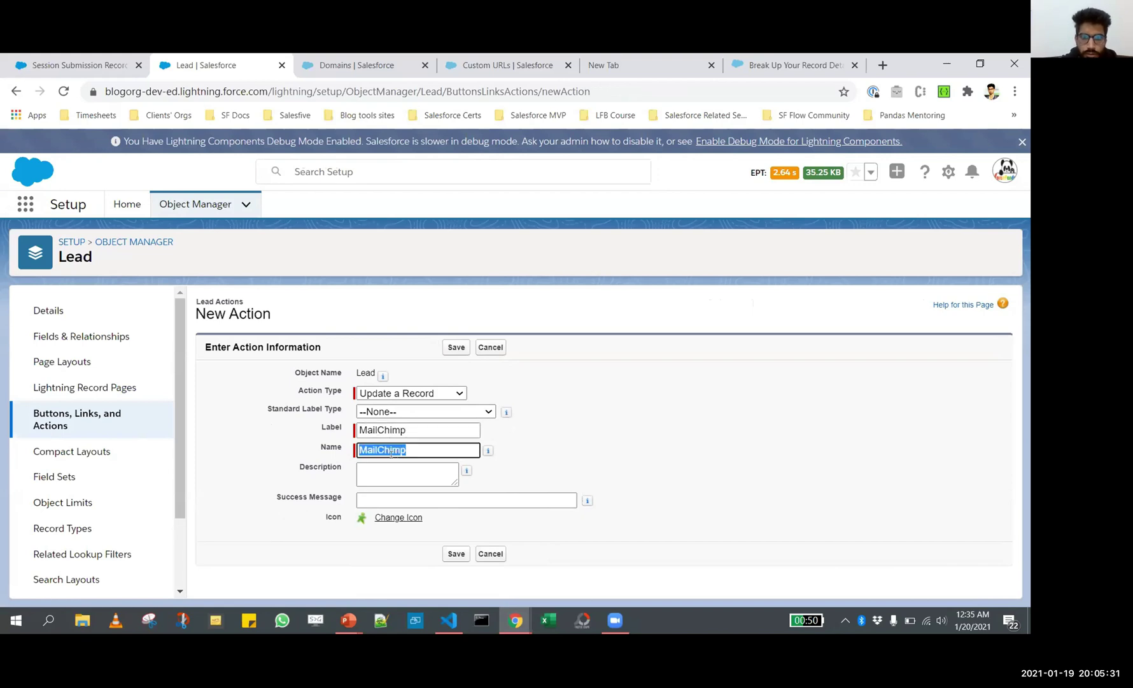
click(451, 351)
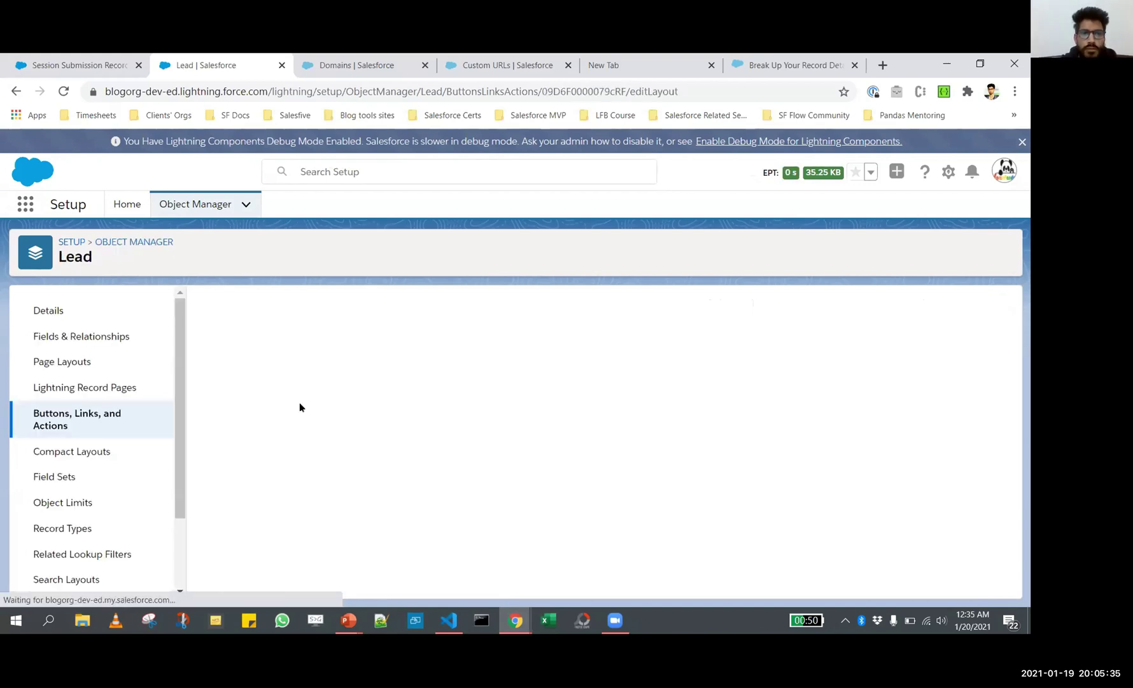
- Remove Name, Phone, Company, Title and Lead Status from the MailChimp layout, then save it despite the warning
scroll(473, 521, down, 2)
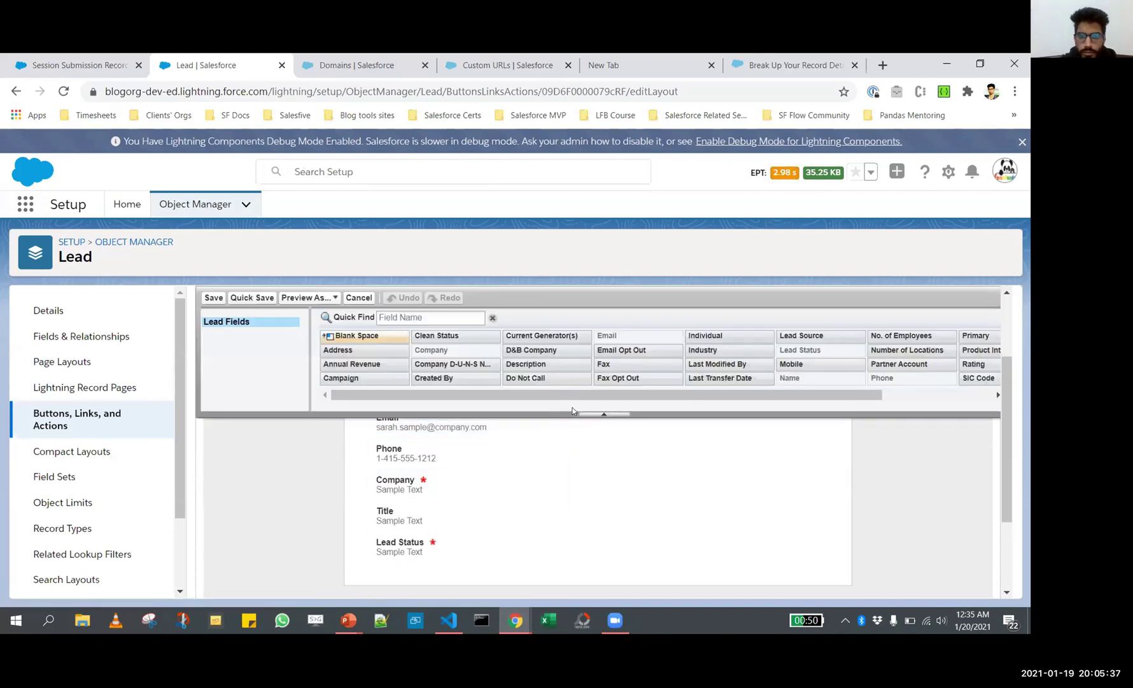
scroll(561, 446, up, 1)
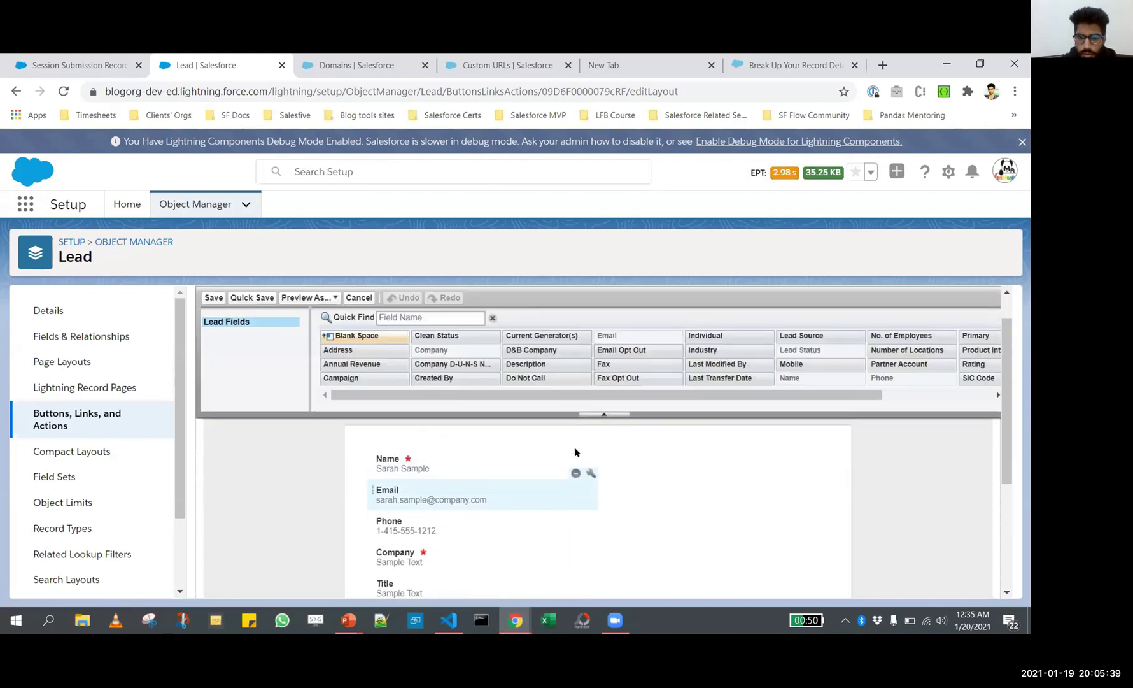
click(576, 441)
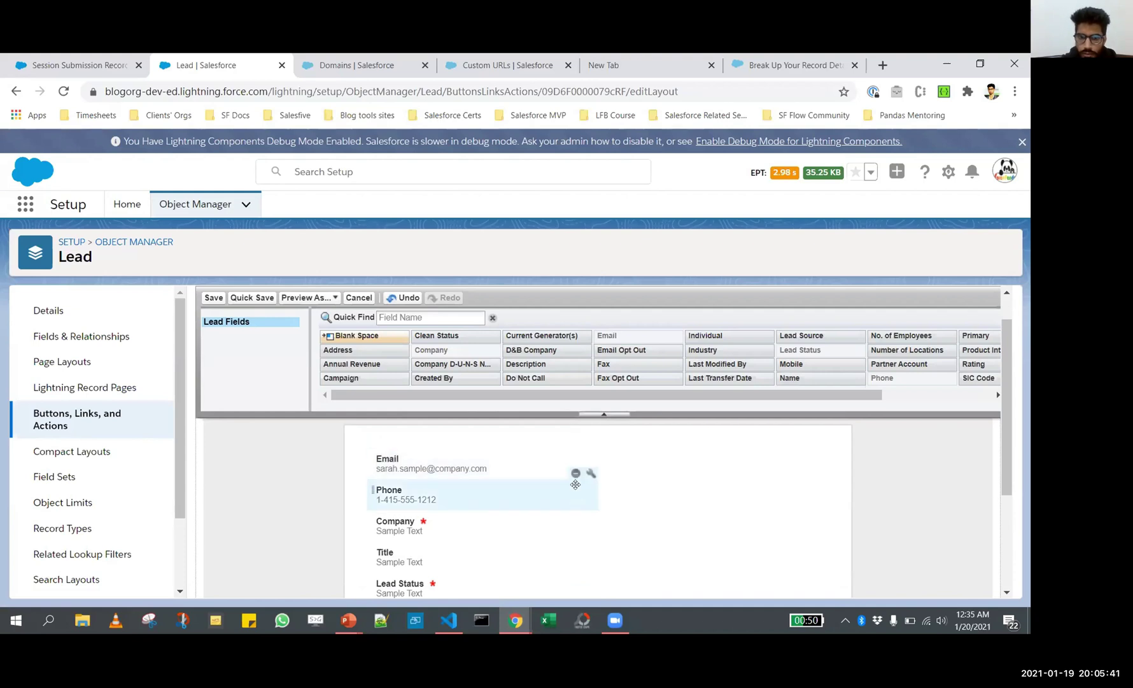
click(576, 475)
click(575, 474)
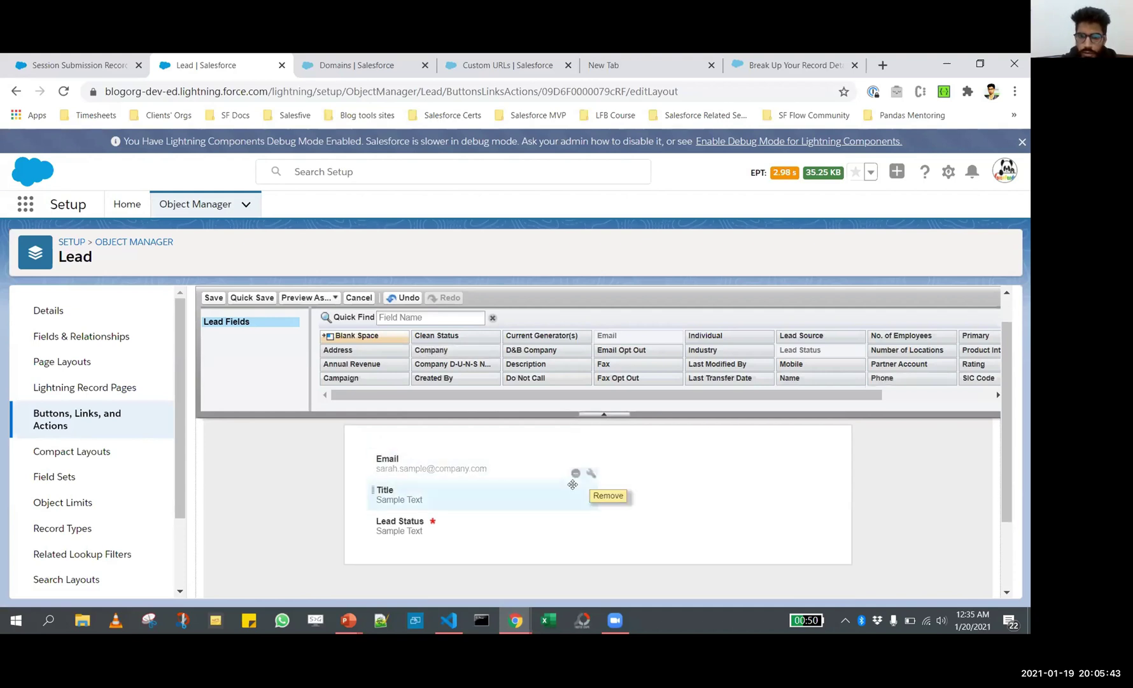
click(575, 474)
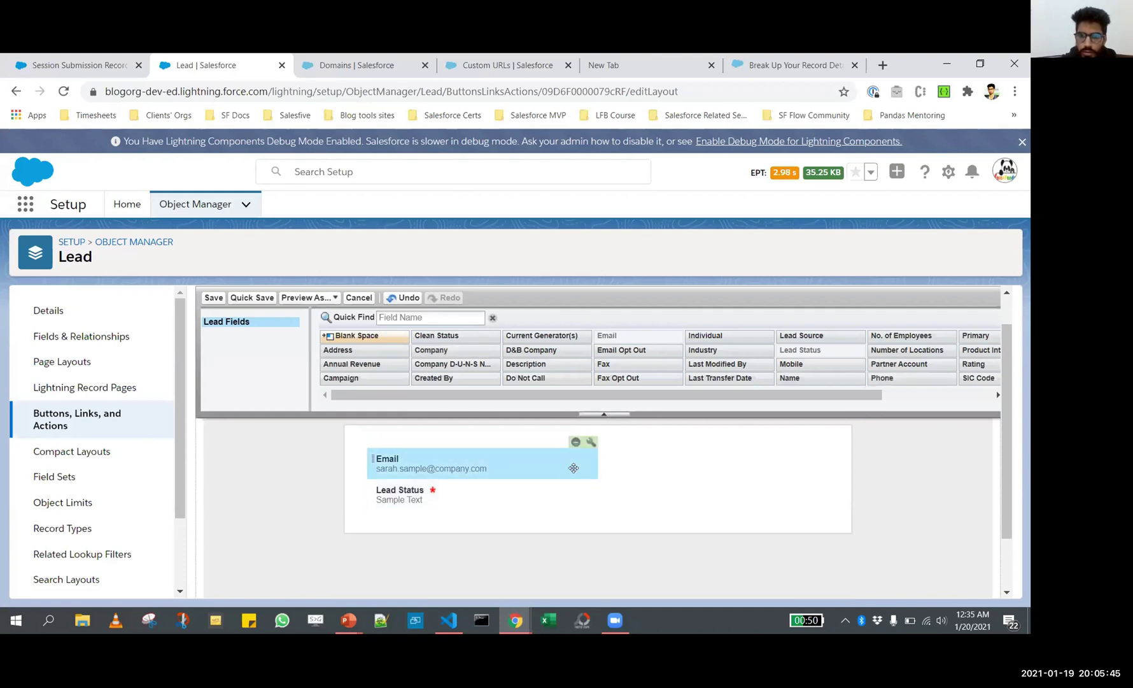
click(575, 474)
click(213, 298)
click(563, 493)
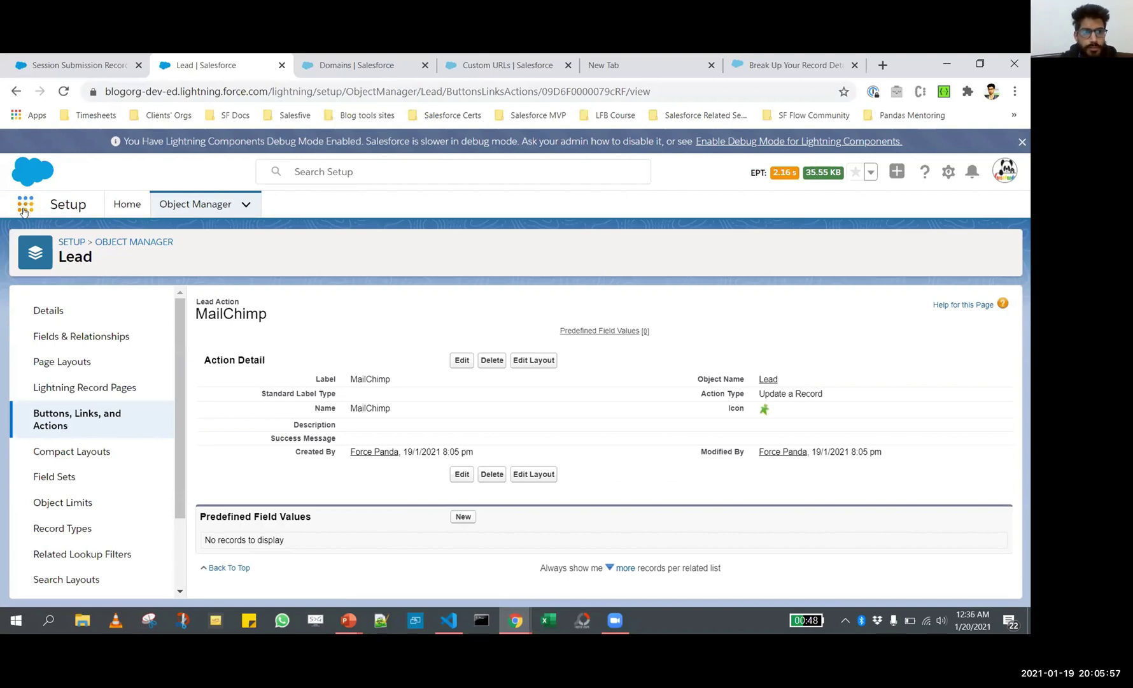
- Switch to the Sales app, open a lead from the Leads list, and choose Edit Page from the gear menu
click(25, 210)
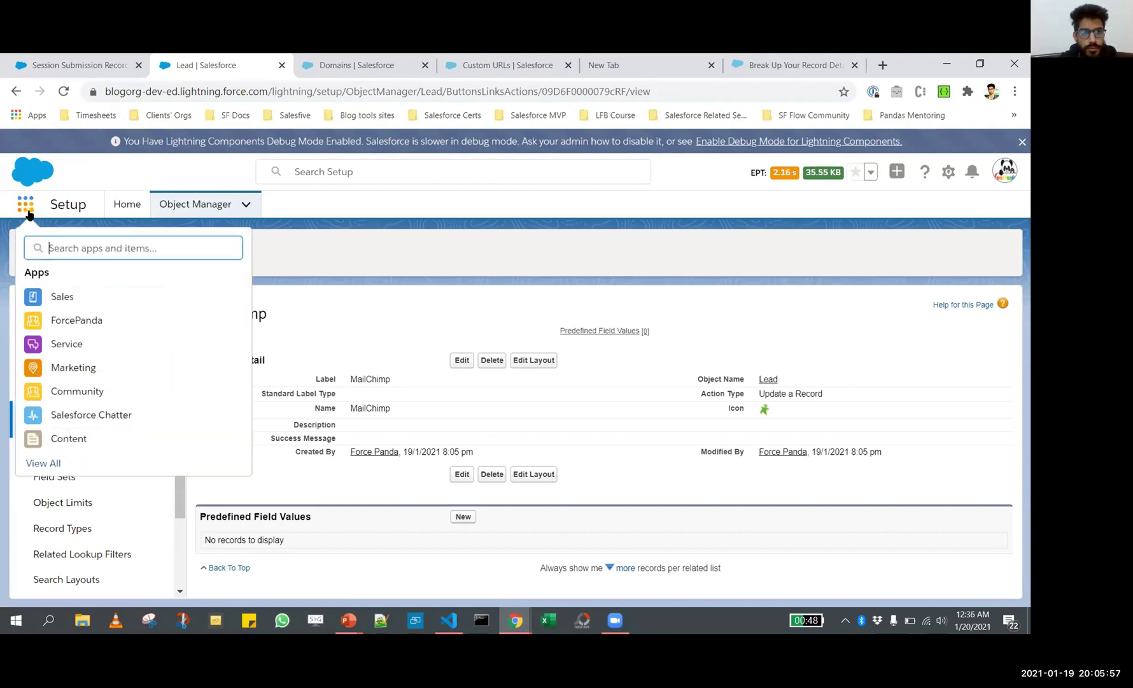
click(73, 302)
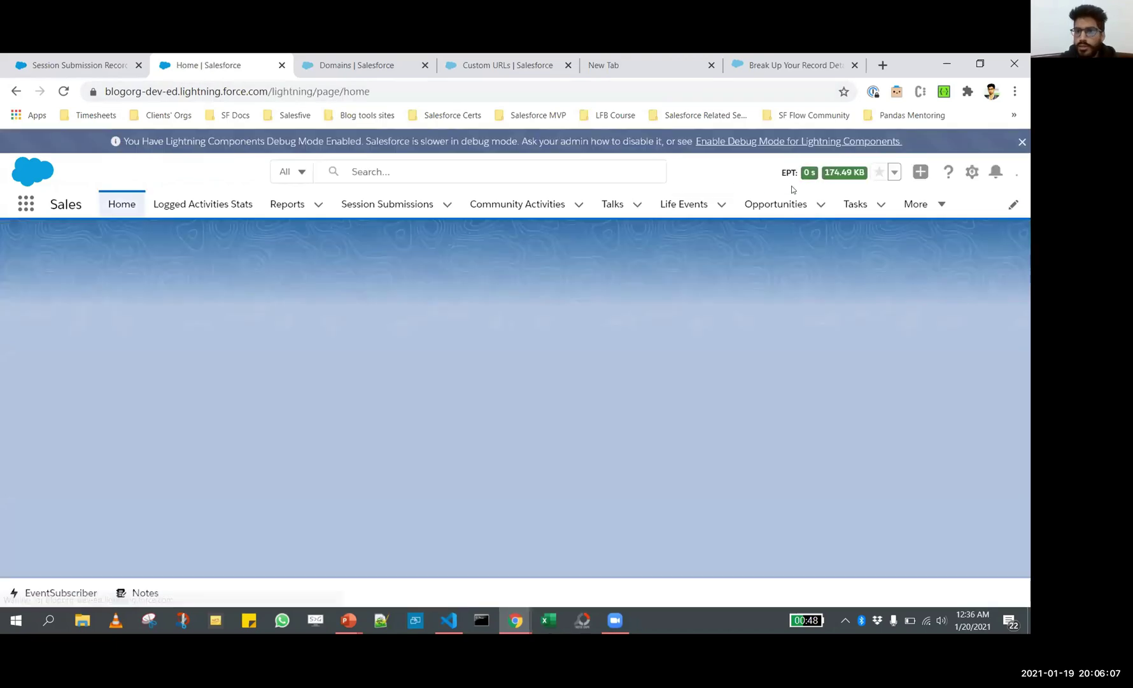
click(936, 205)
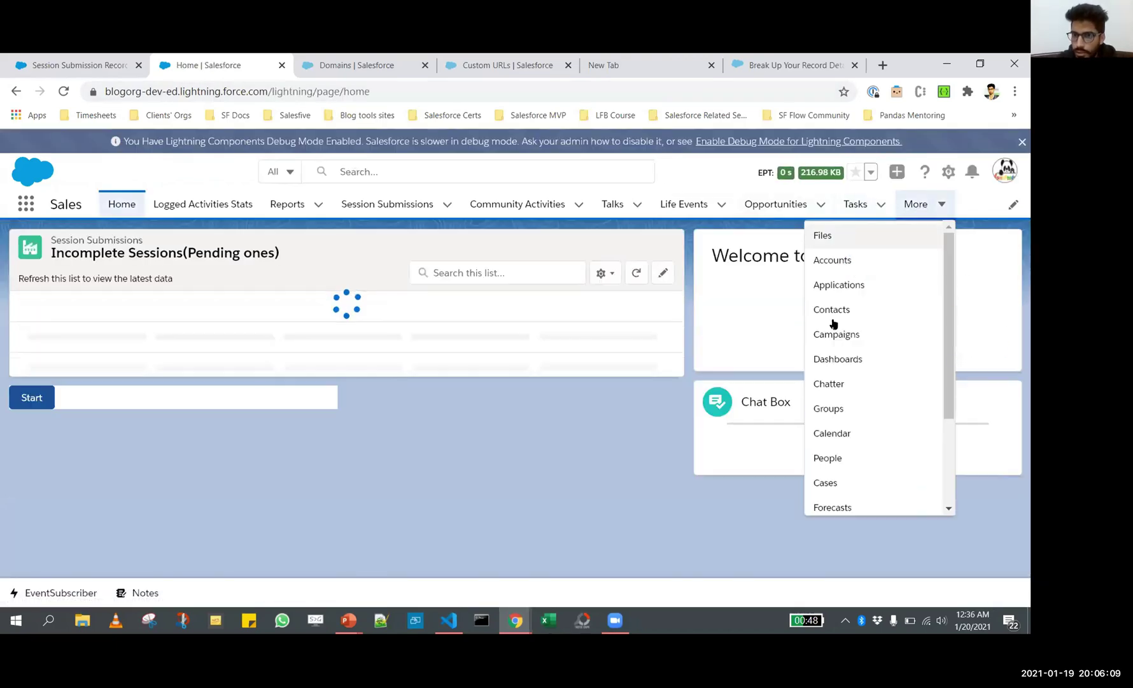
scroll(834, 464, down, 2)
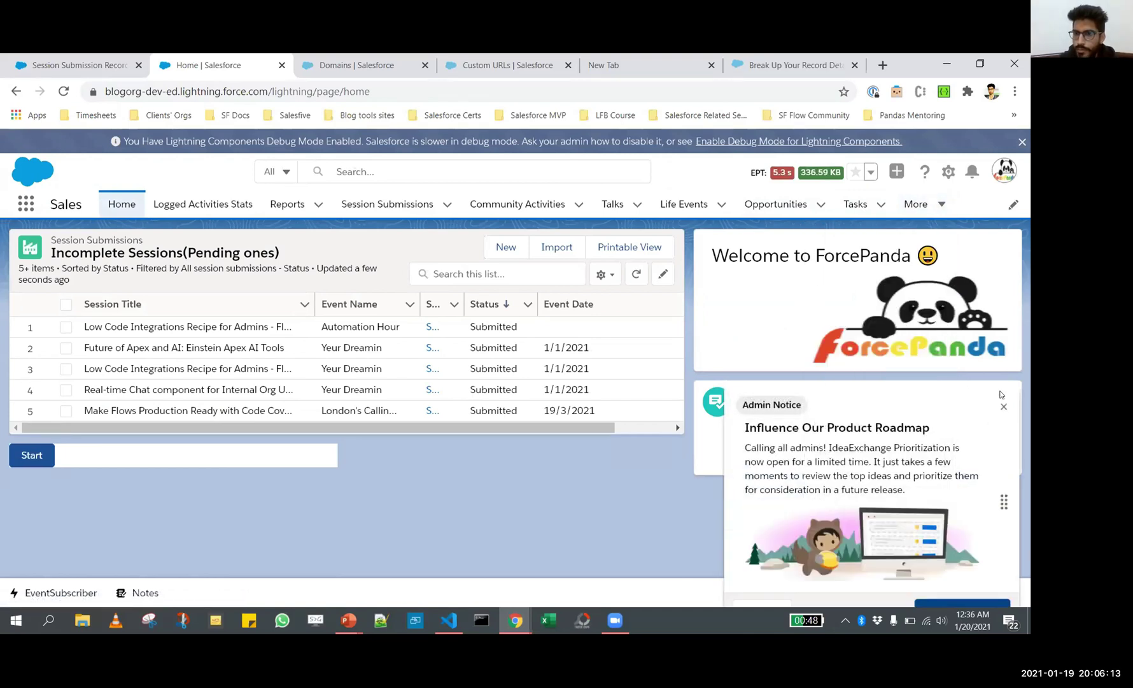
click(1004, 408)
click(920, 204)
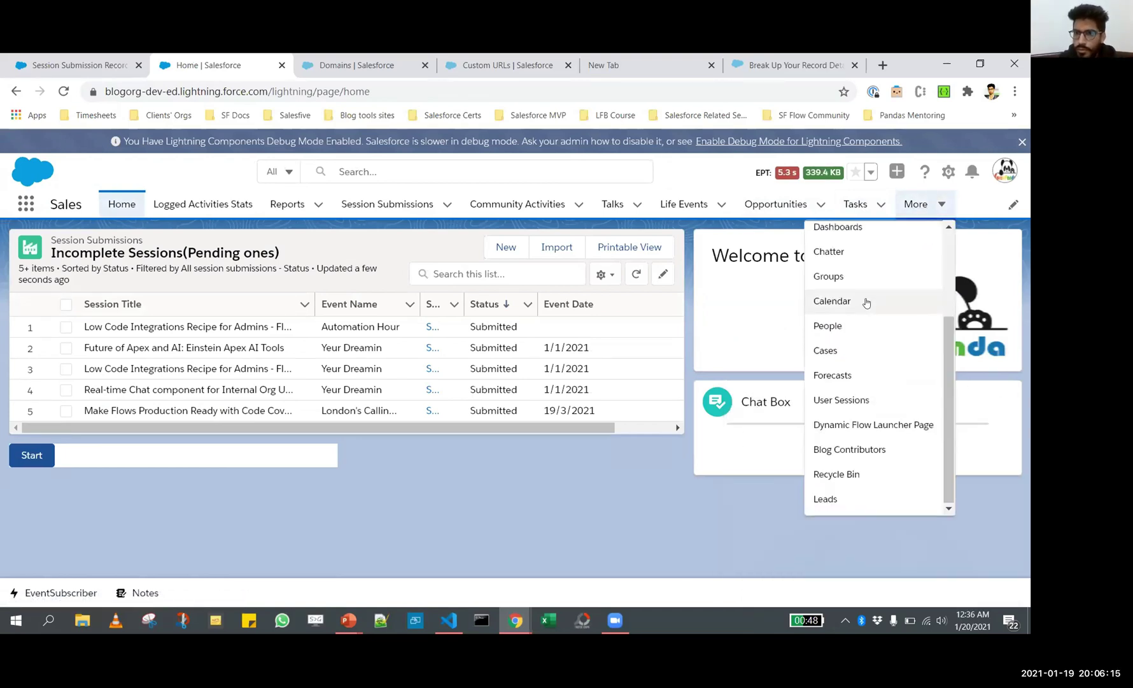
click(846, 500)
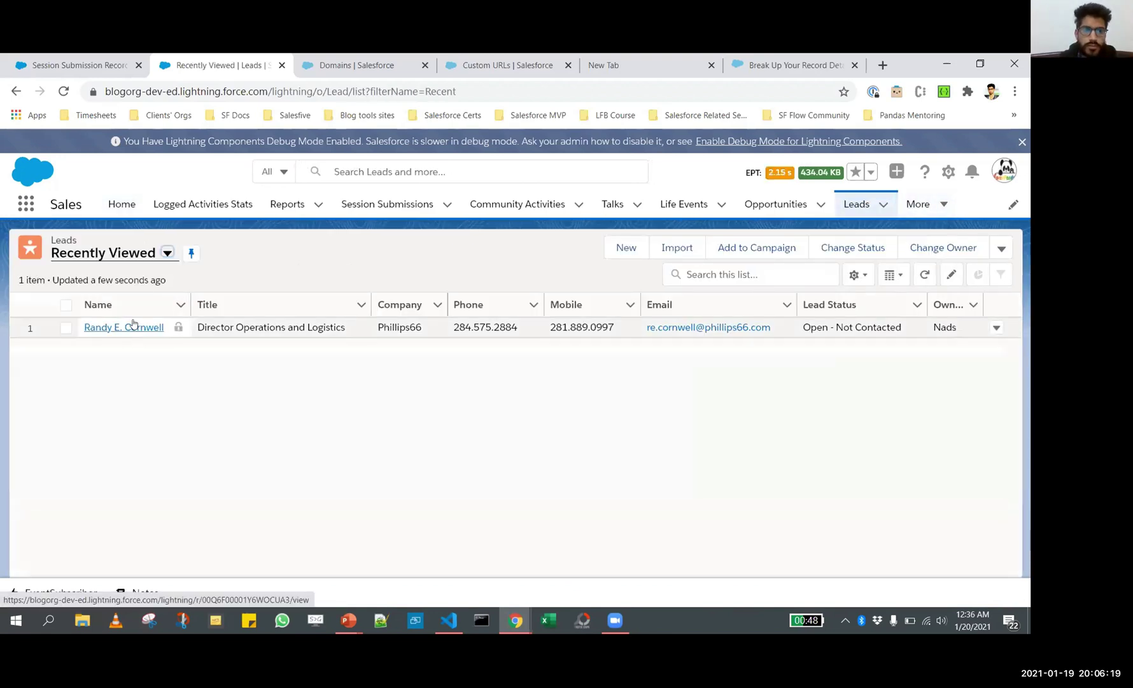
click(134, 326)
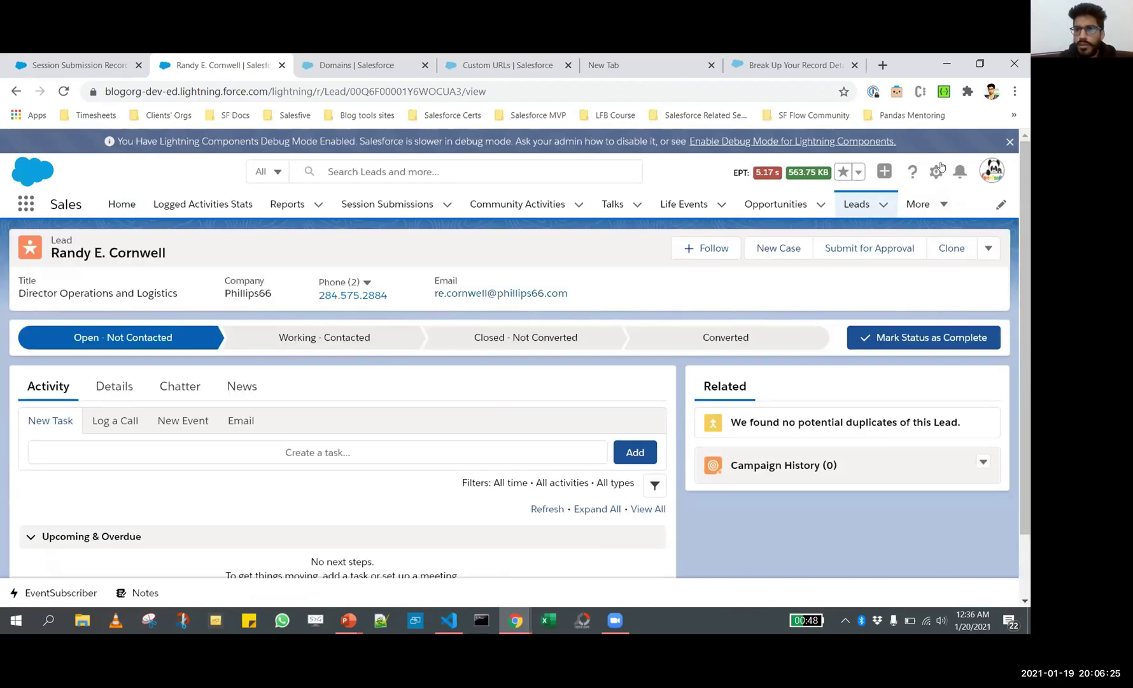
click(937, 173)
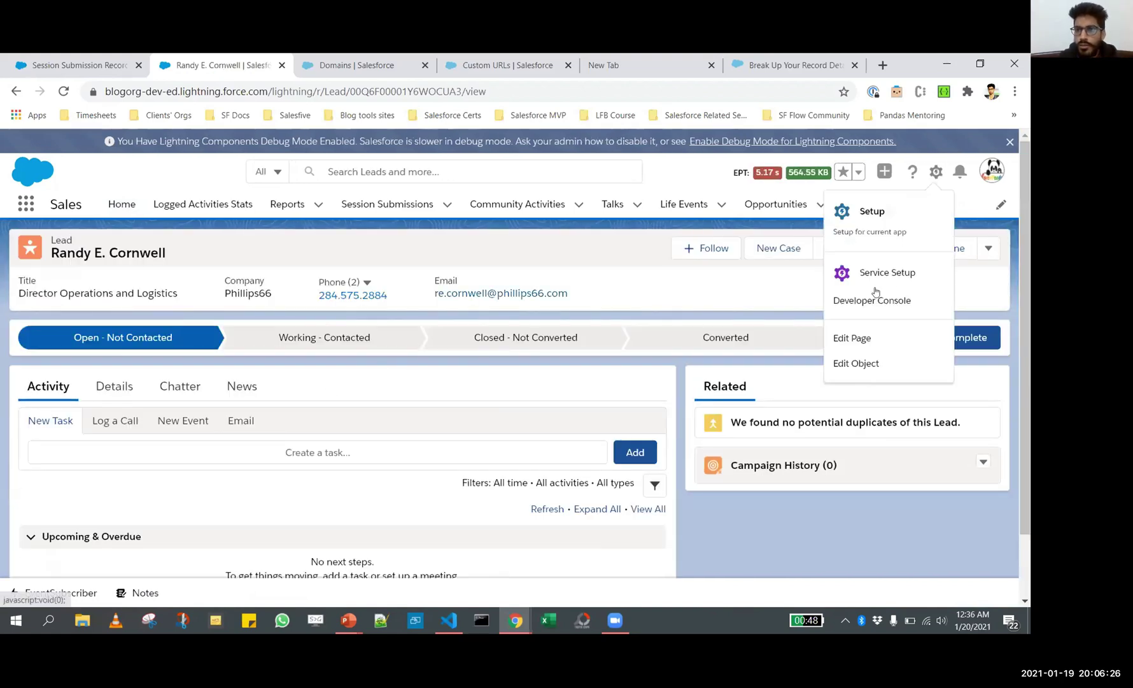
click(853, 338)
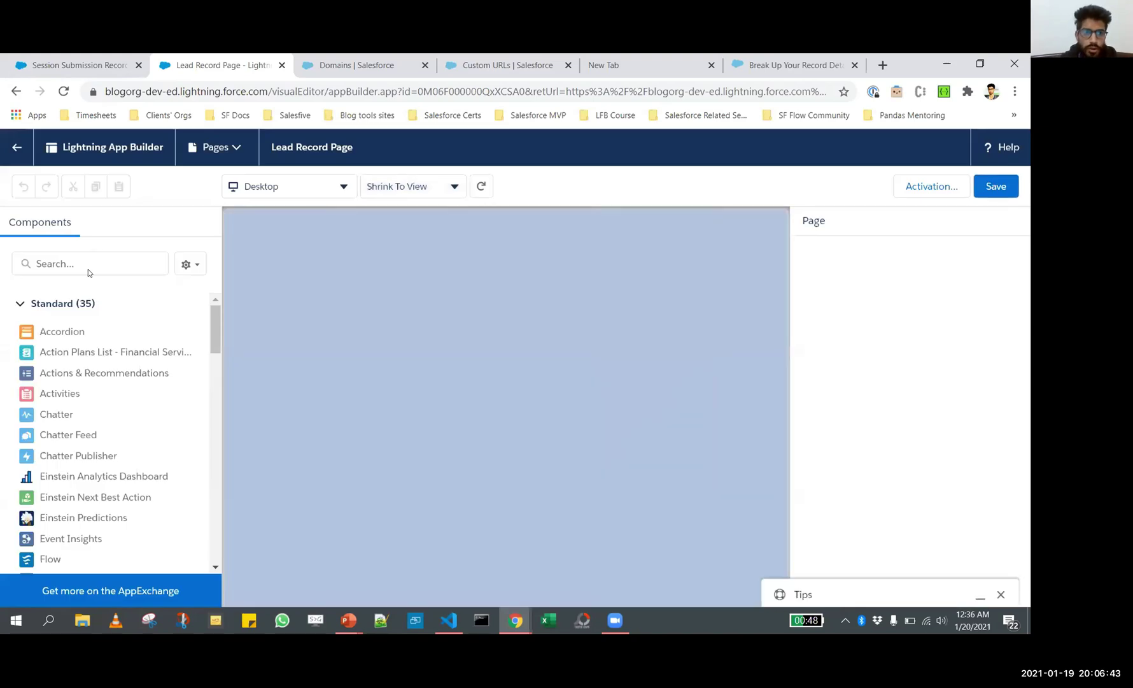
- Search components for 'Relate' and place Related Record in the right column above the Related section
click(88, 266)
text(Relarte)
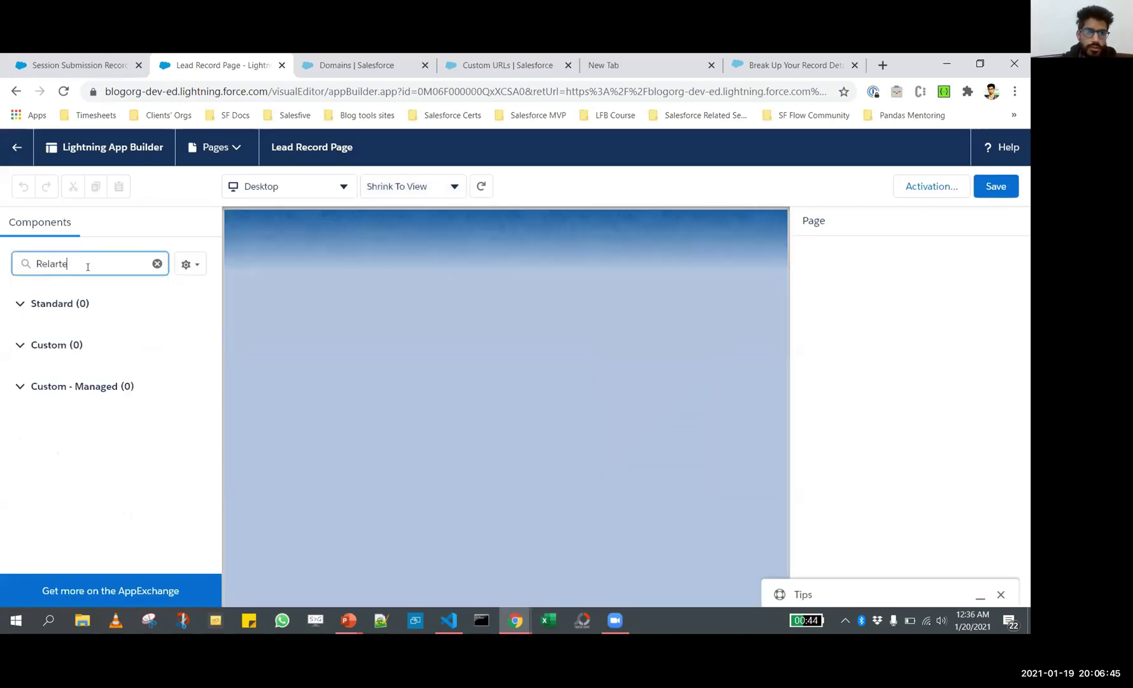
key(BackSpace)
key(BackSpace)
key(BackSpace)
text(te)
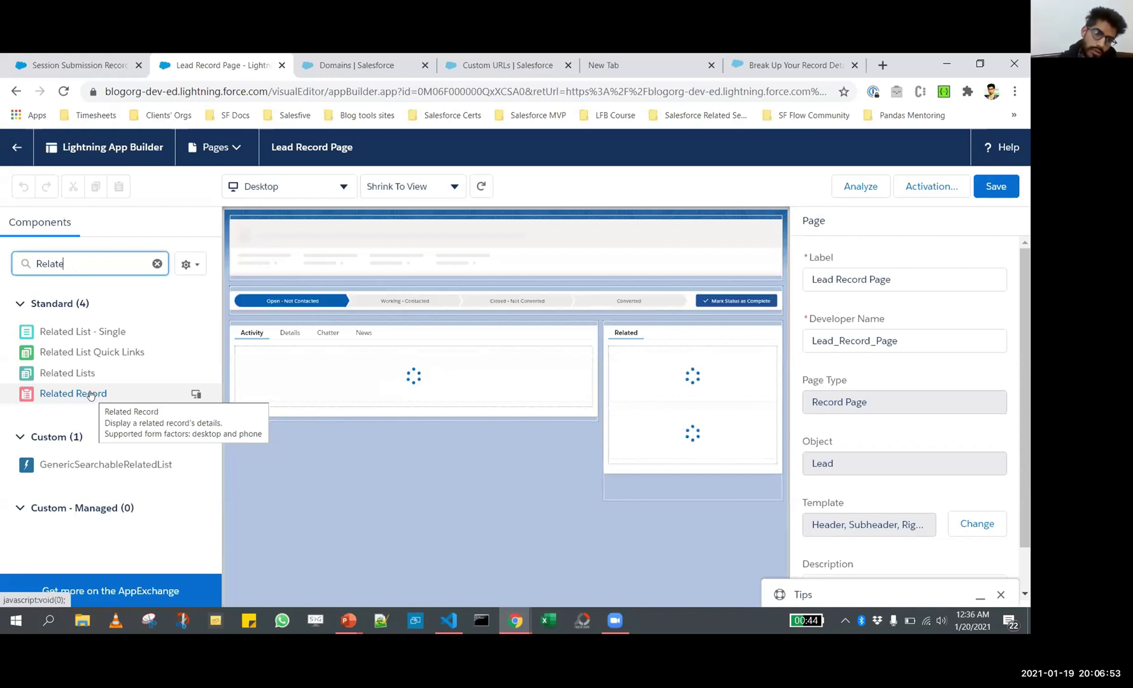
mouse_move(91, 395)
mouse_down()
mouse_move(415, 402)
mouse_move(180, 404)
mouse_move(191, 376)
mouse_move(310, 347)
mouse_move(498, 326)
mouse_move(408, 319)
mouse_move(391, 365)
mouse_move(278, 372)
mouse_move(324, 321)
mouse_move(121, 430)
mouse_move(78, 392)
mouse_up()
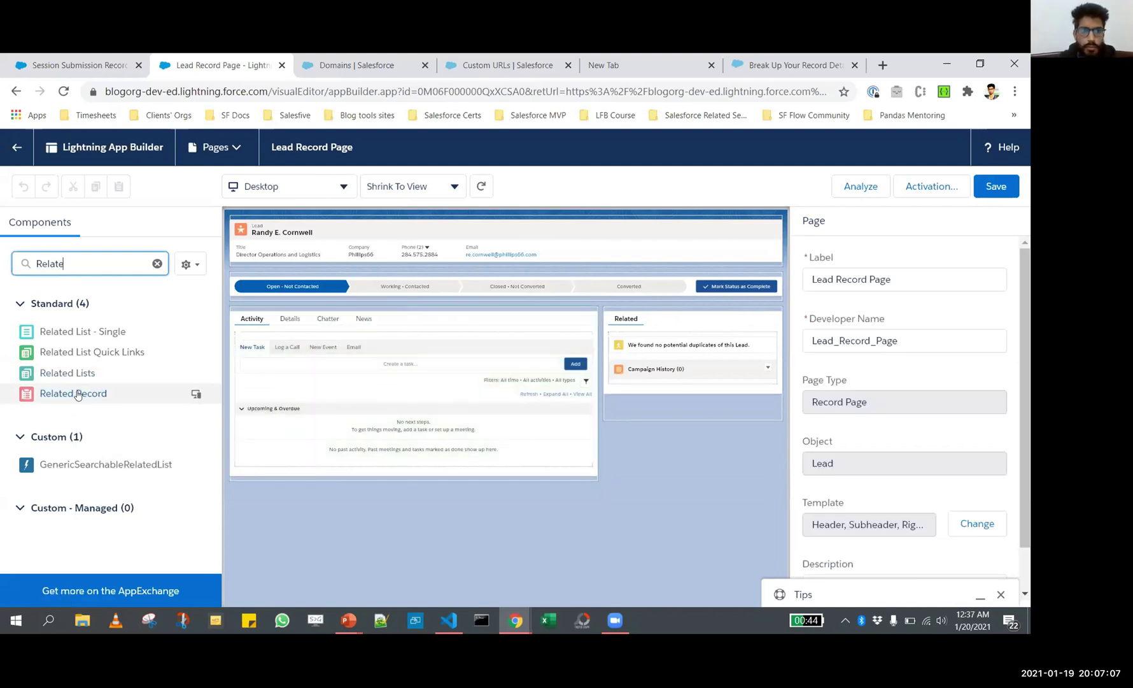
drag(73, 393, 625, 311)
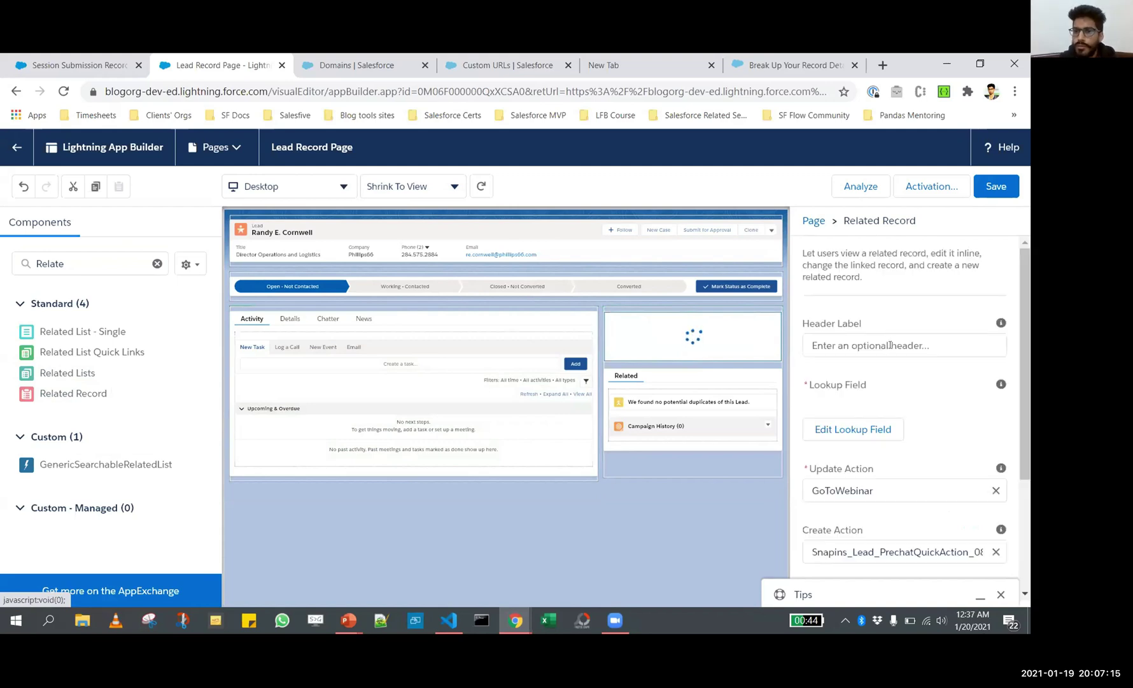
- Set the first Related Record's update action to GoToWebinar and drop a second Related Record beneath it
click(889, 344)
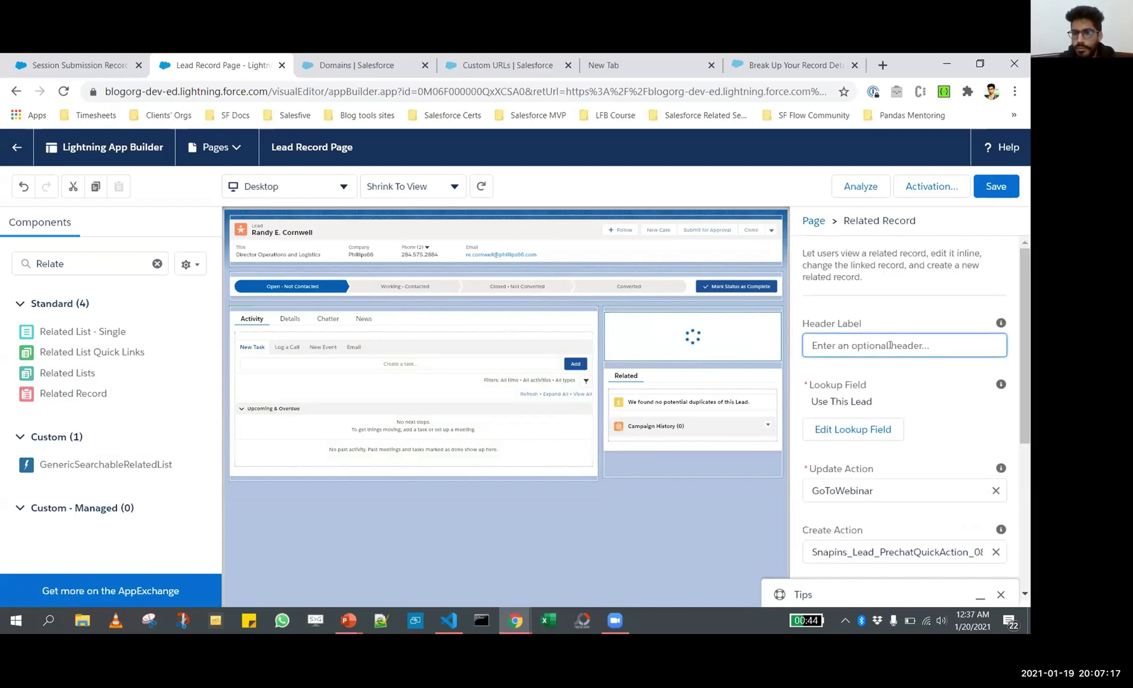
scroll(909, 405, down, 2)
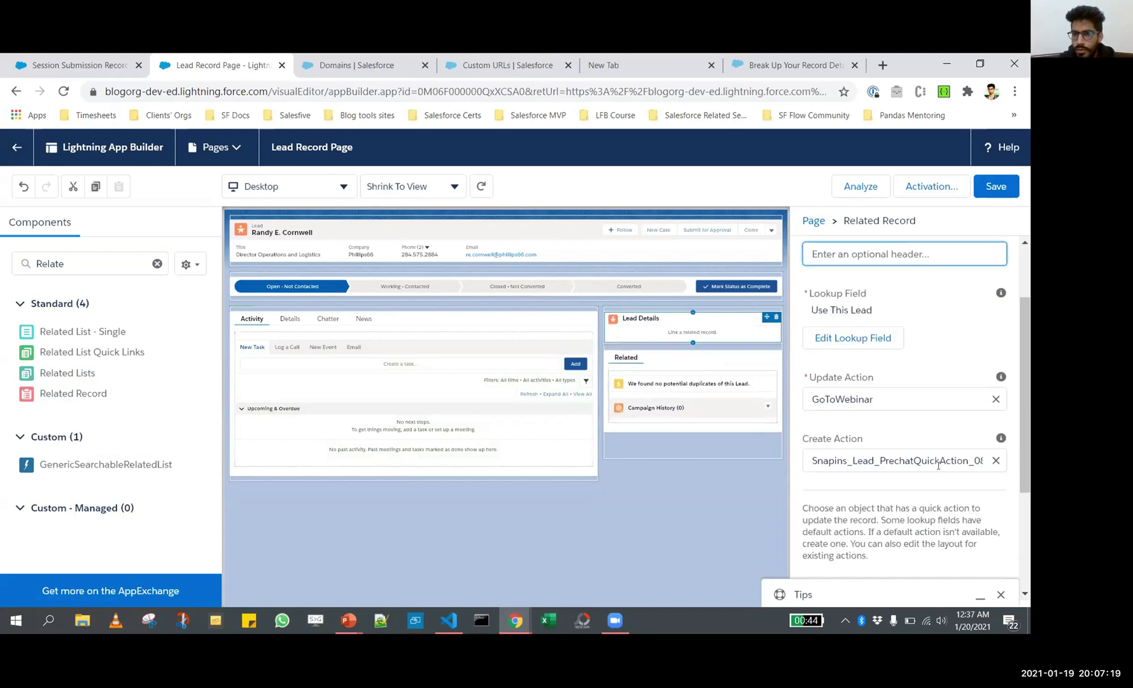
click(904, 405)
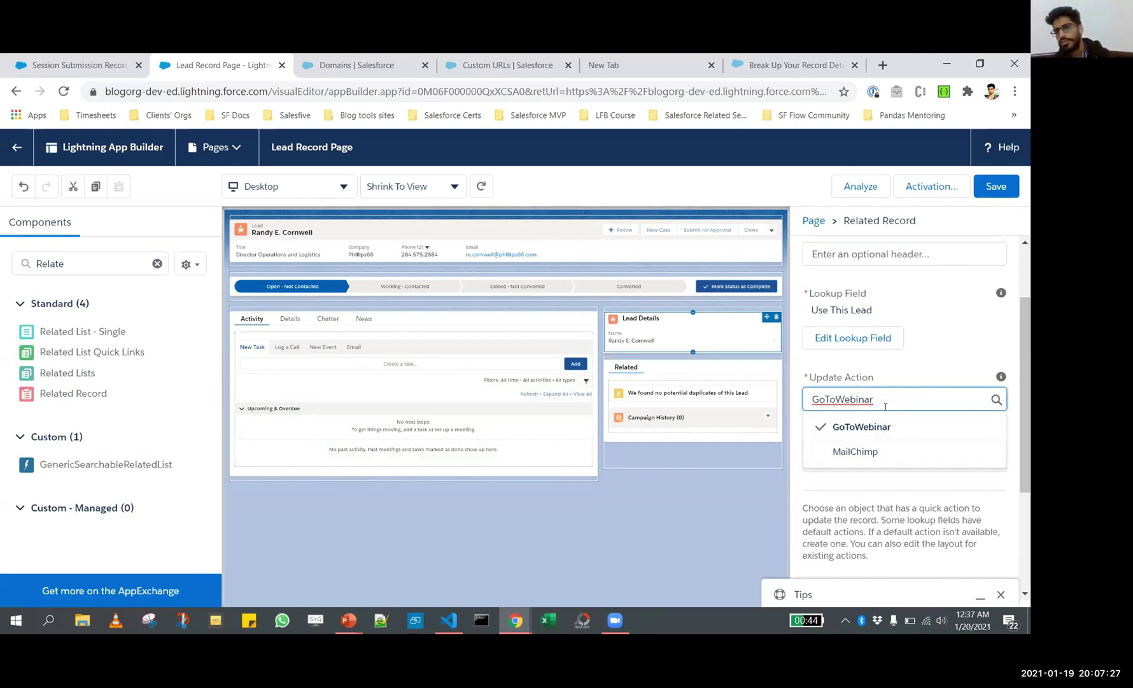
click(905, 371)
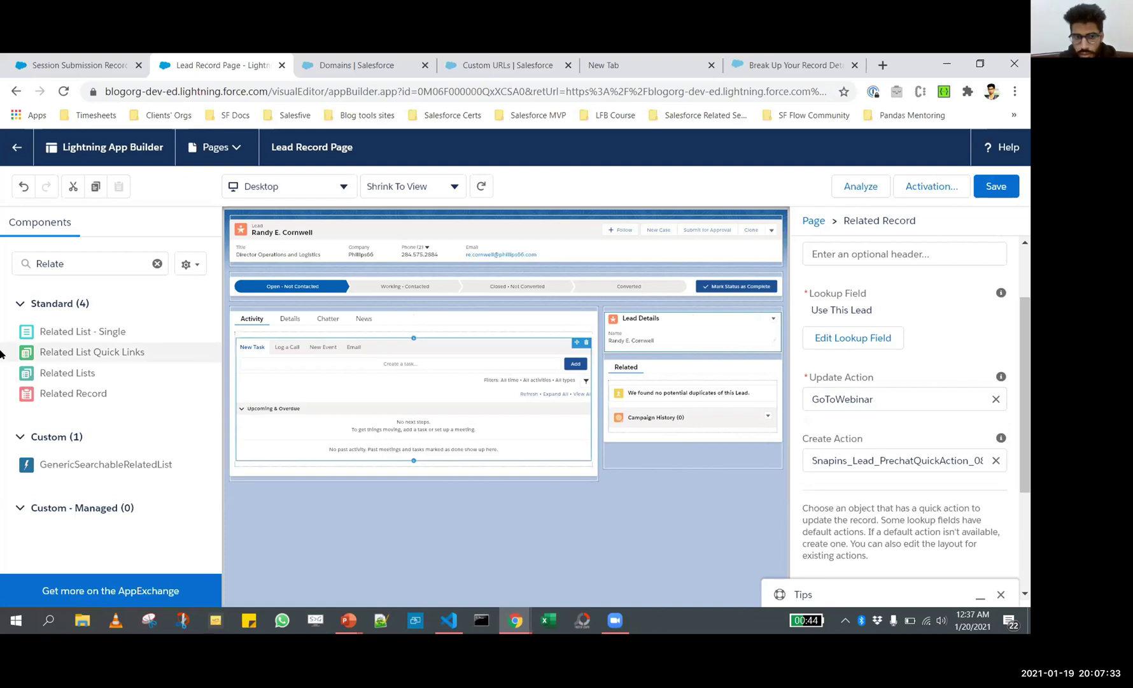
drag(183, 393, 644, 351)
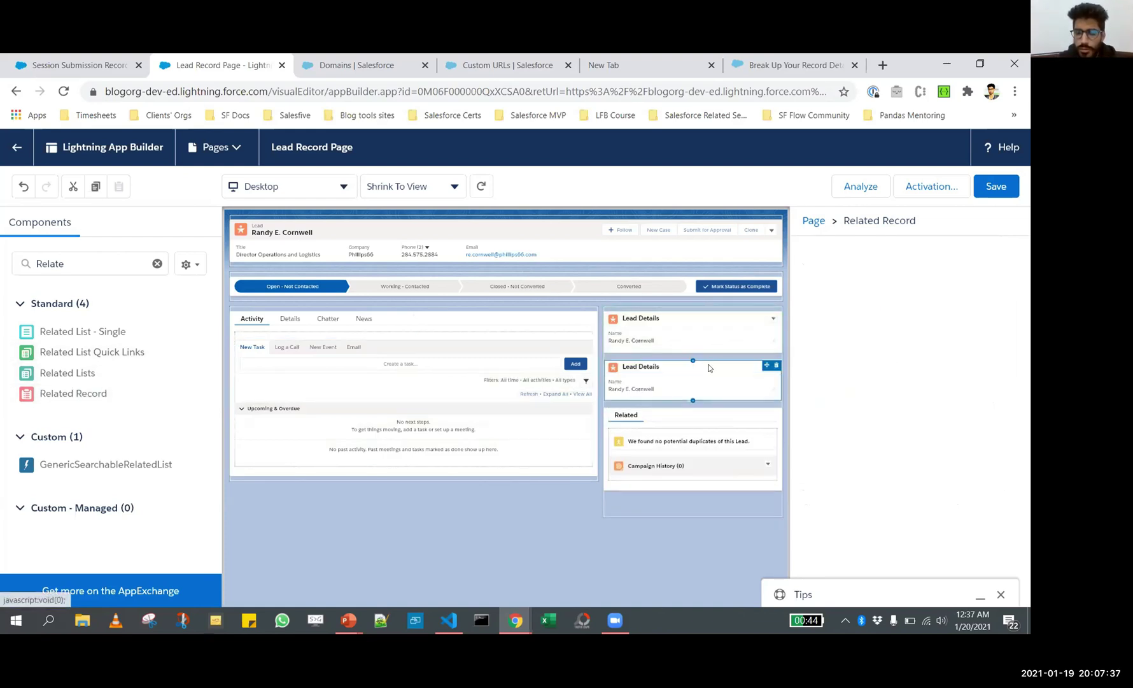
- Set the second Lead Details card's update action to MailChimp
click(881, 487)
click(876, 546)
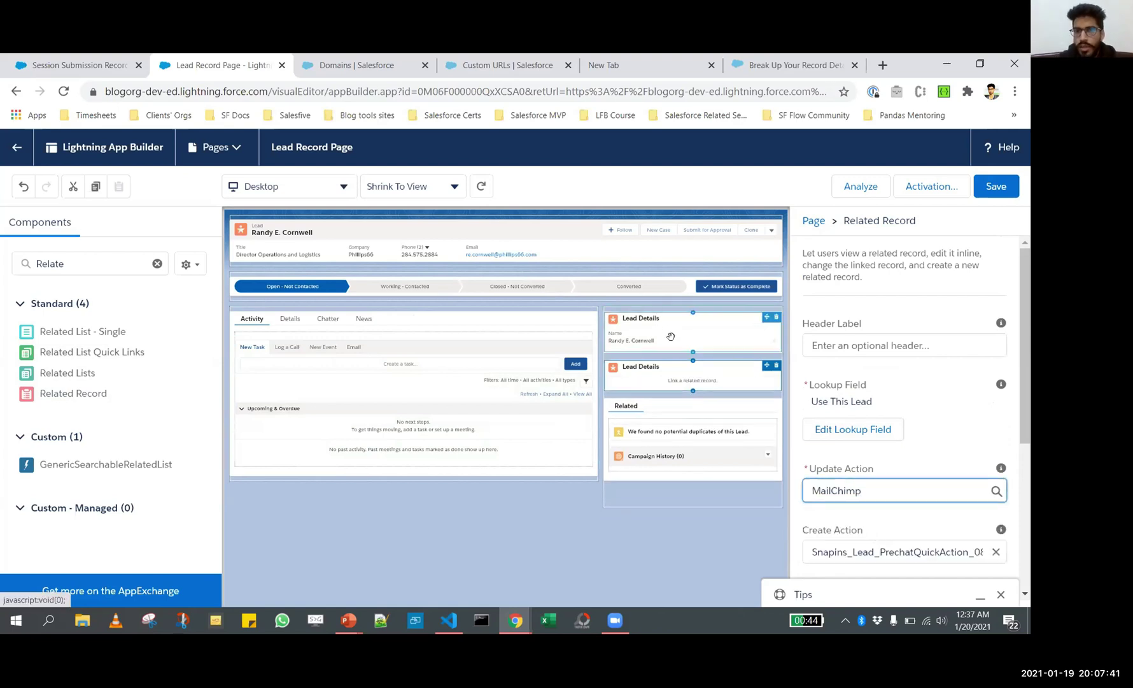
click(671, 336)
- Give the first card a visibility filter: Record field Lead Source Equal GoToWebinar
scroll(940, 433, down, 5)
click(858, 557)
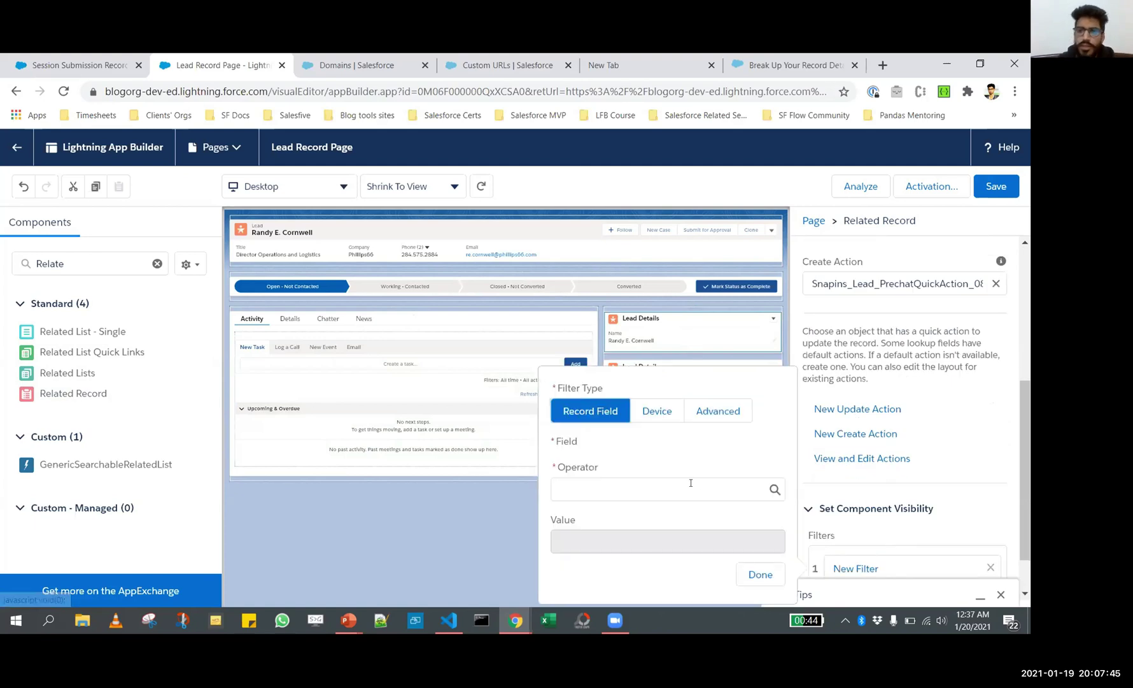
click(610, 466)
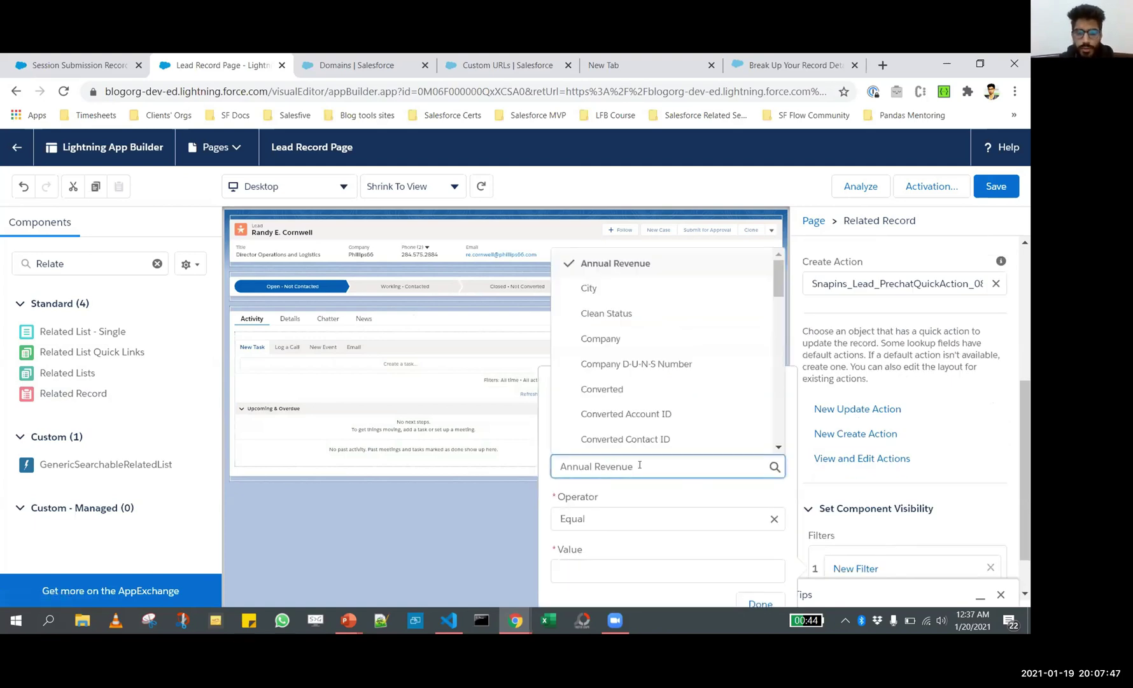
text(lEad)
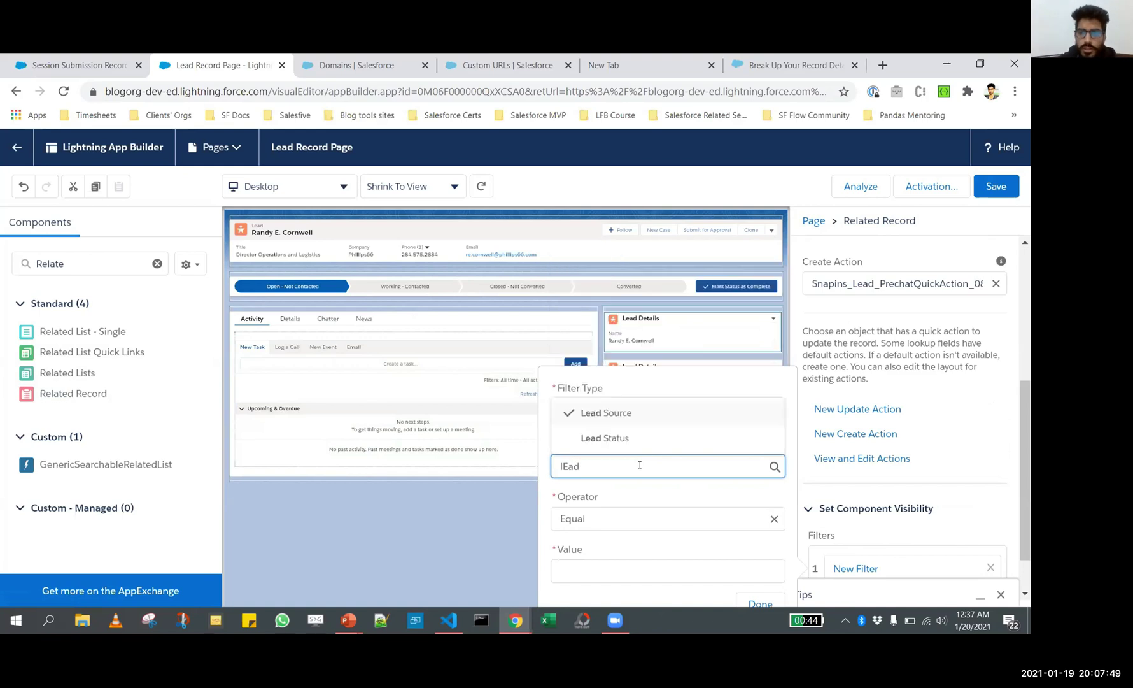
click(613, 415)
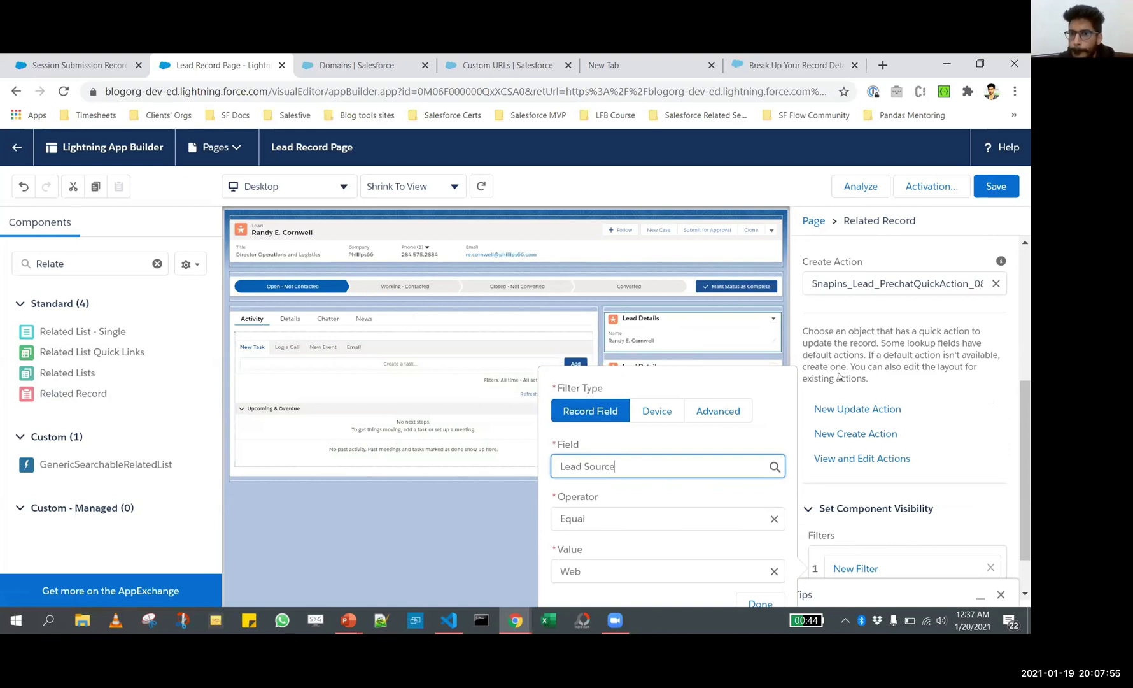
scroll(838, 376, up, 4)
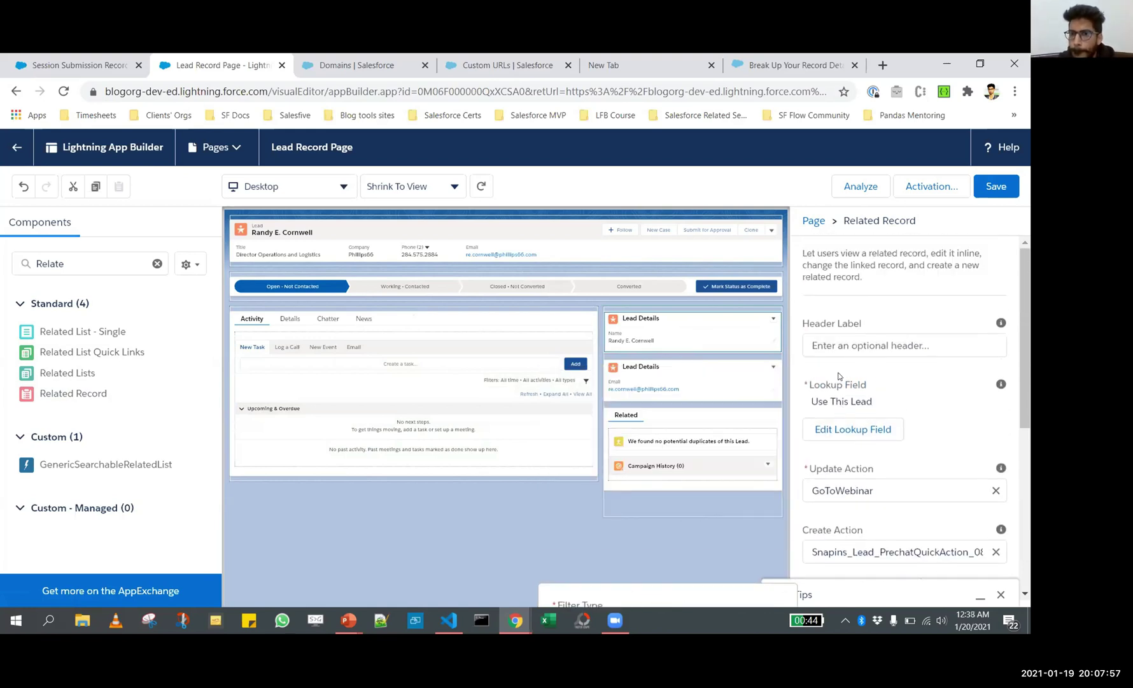
scroll(838, 376, down, 5)
click(599, 544)
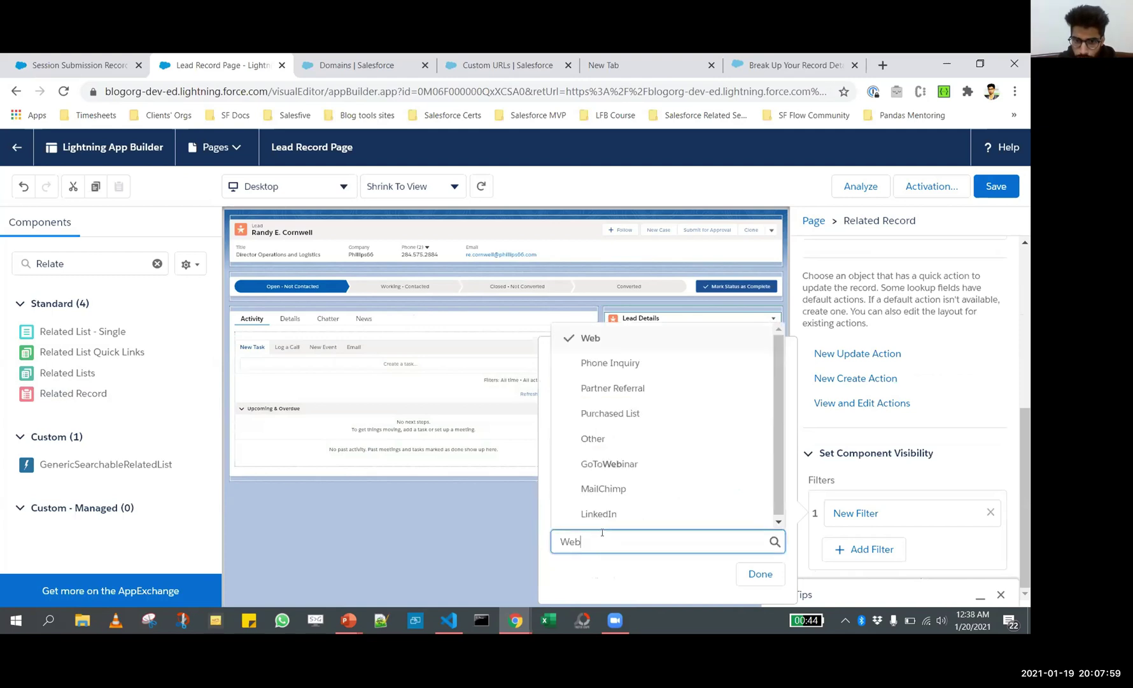
click(629, 466)
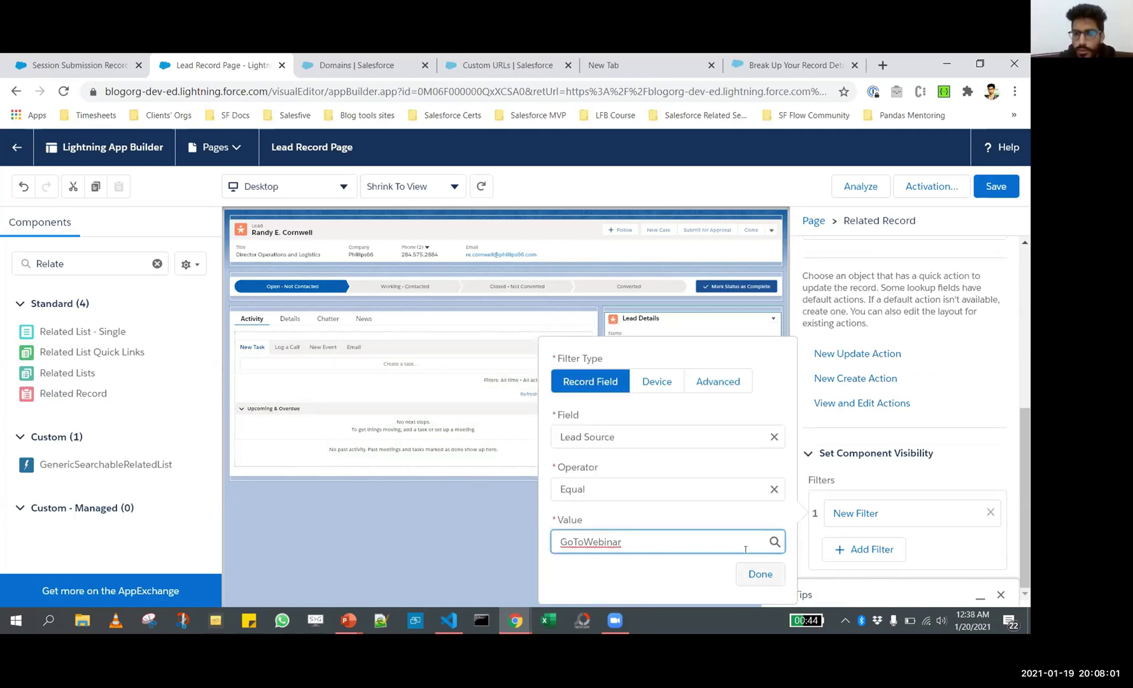
click(760, 573)
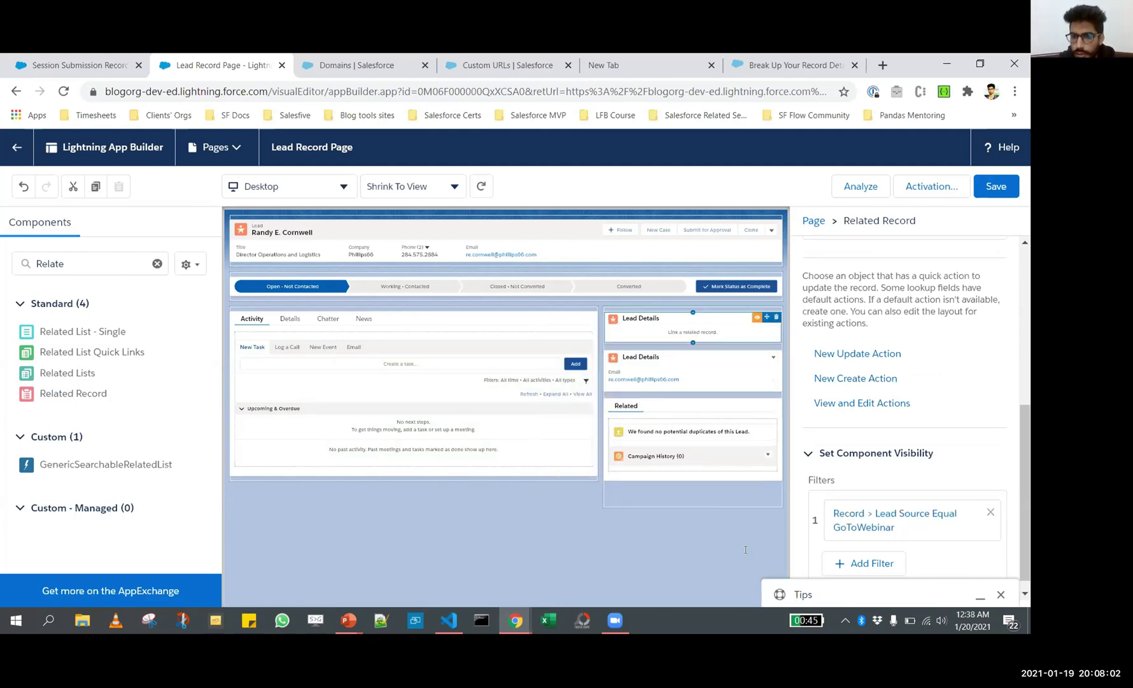
- Select the second Related Record card and type 'MC Details' as its Header Label
click(709, 386)
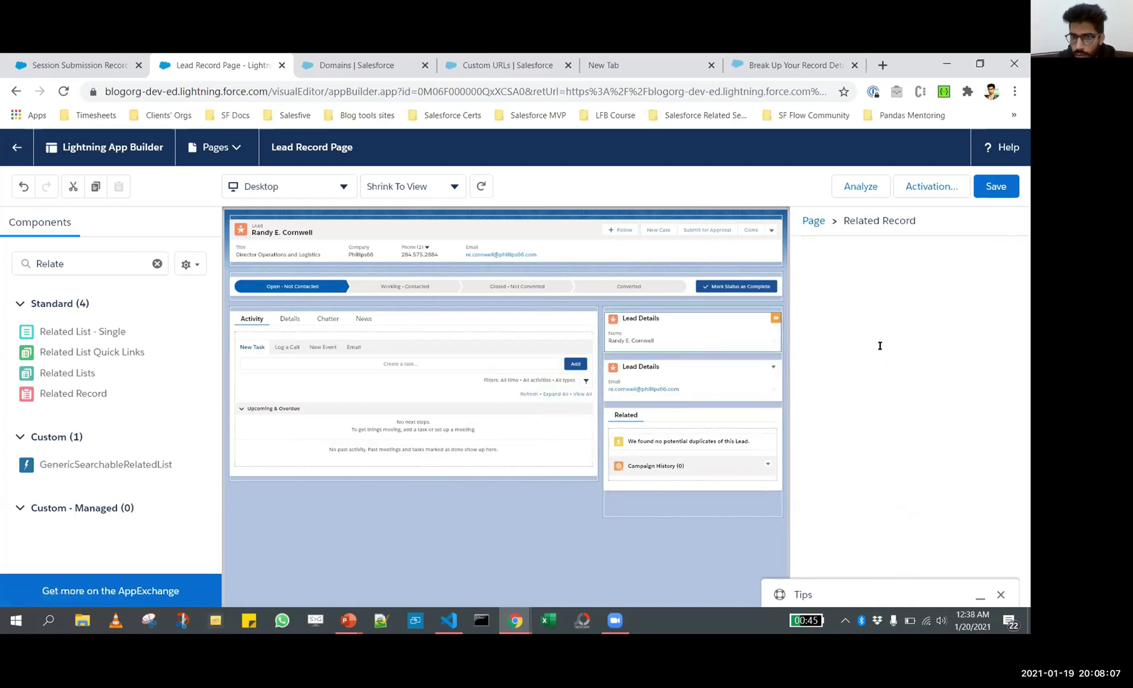
click(875, 337)
text(G)
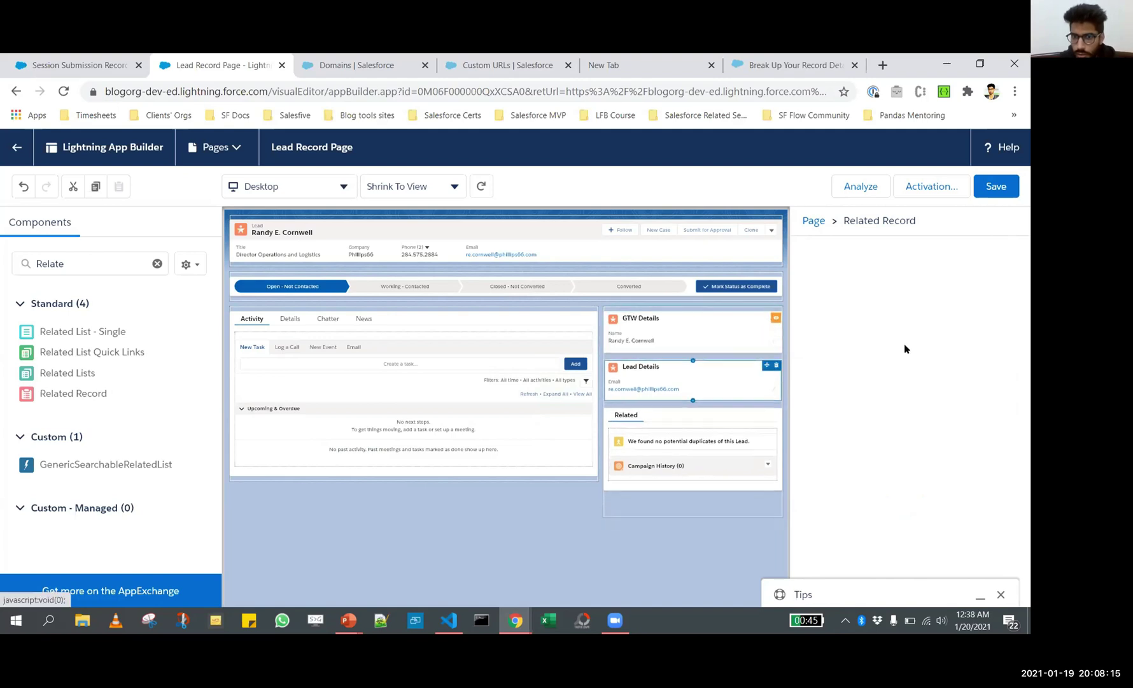
click(875, 345)
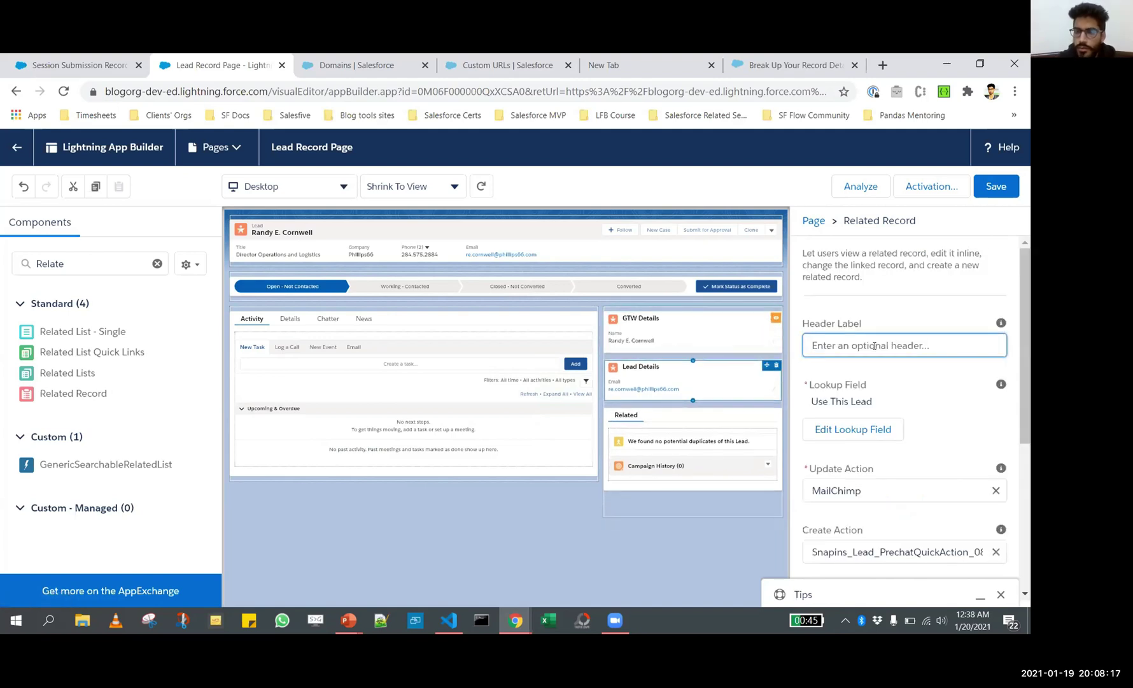
scroll(820, 481, down, 3)
scroll(890, 478, up, 3)
text(MC De)
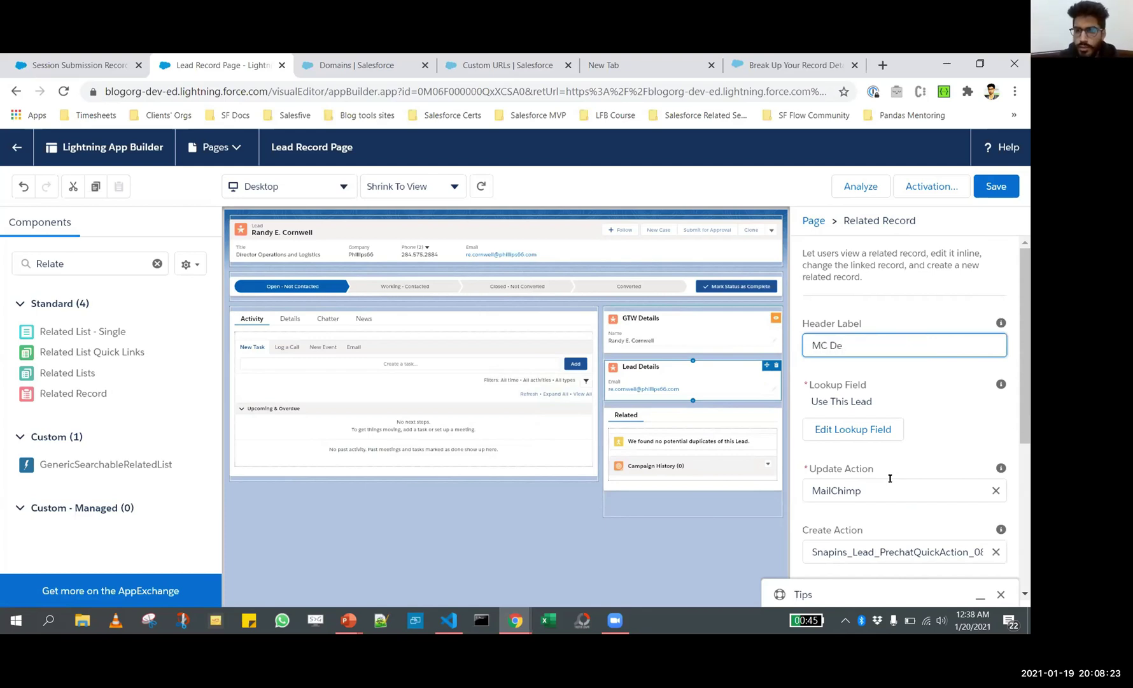
text(tails)
scroll(870, 484, down, 5)
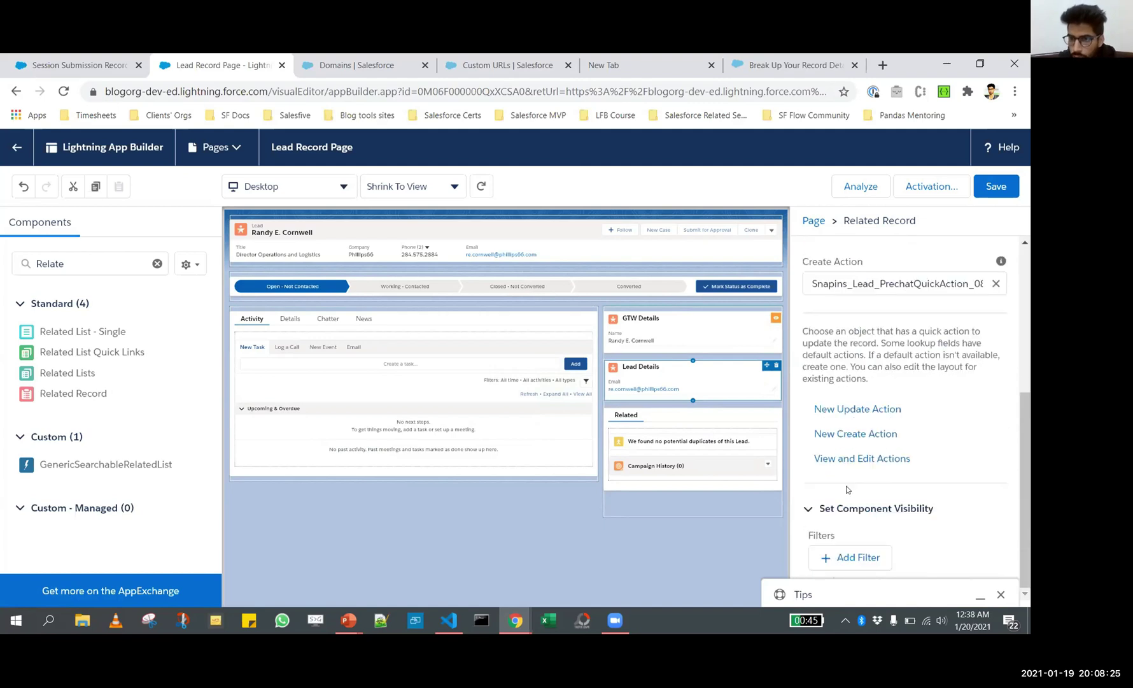
- Filter the MC Details card on Lead Source Equal MailChimp, save the page, and return to the lead
click(833, 559)
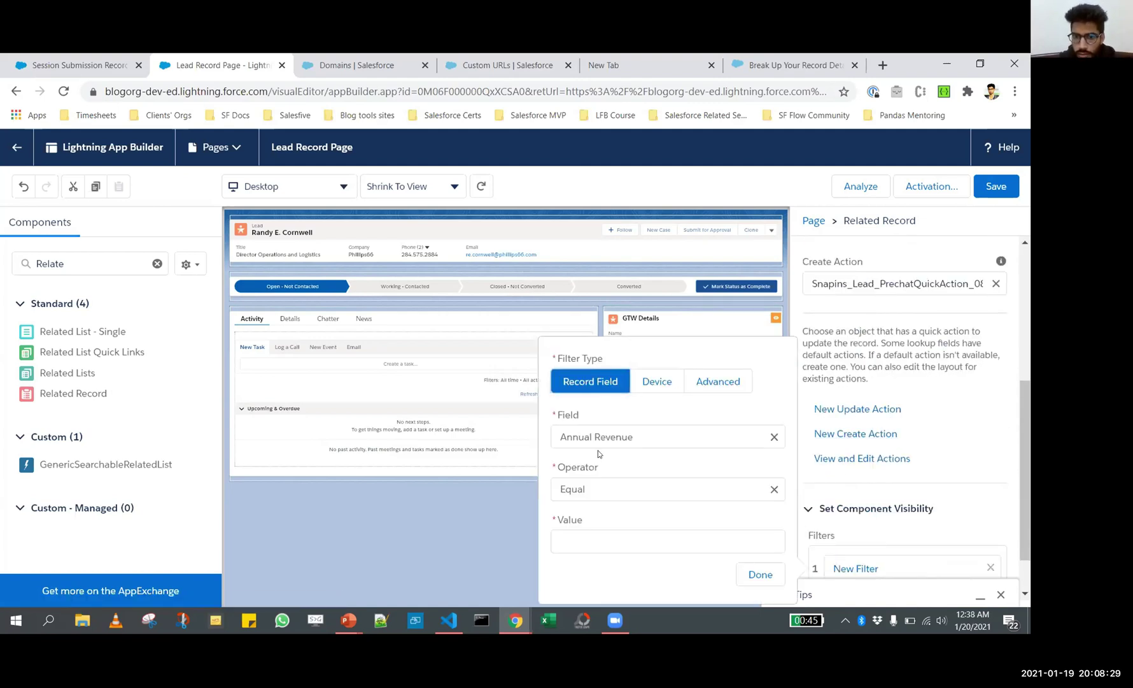
click(607, 436)
text(L)
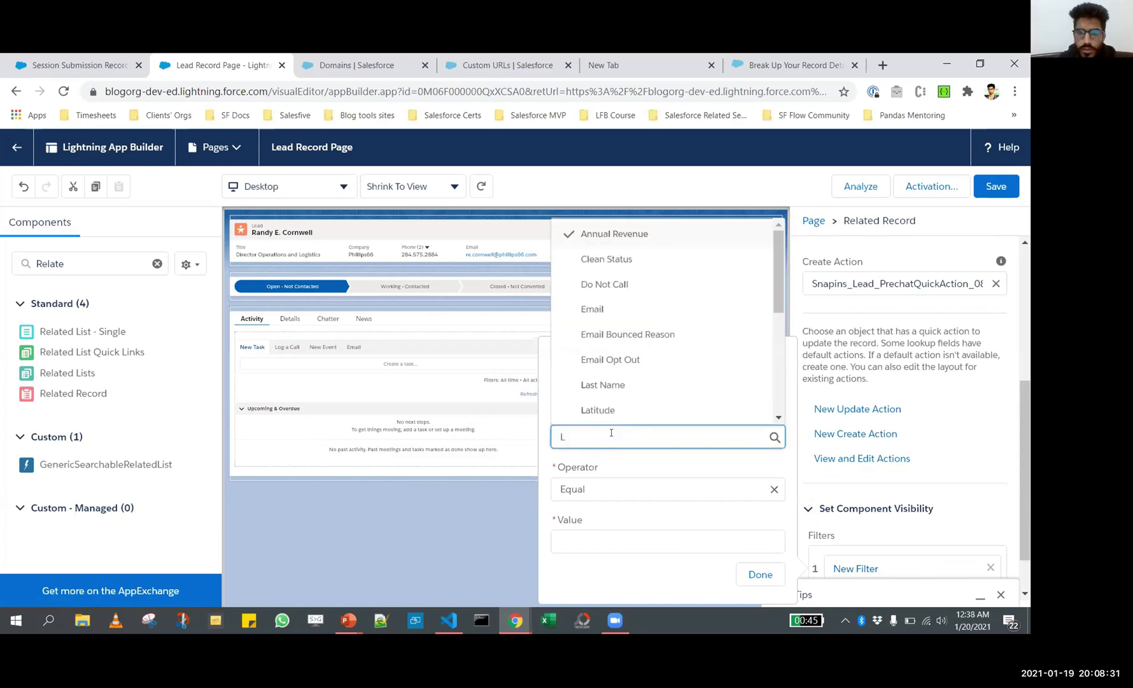
text(ead Sour)
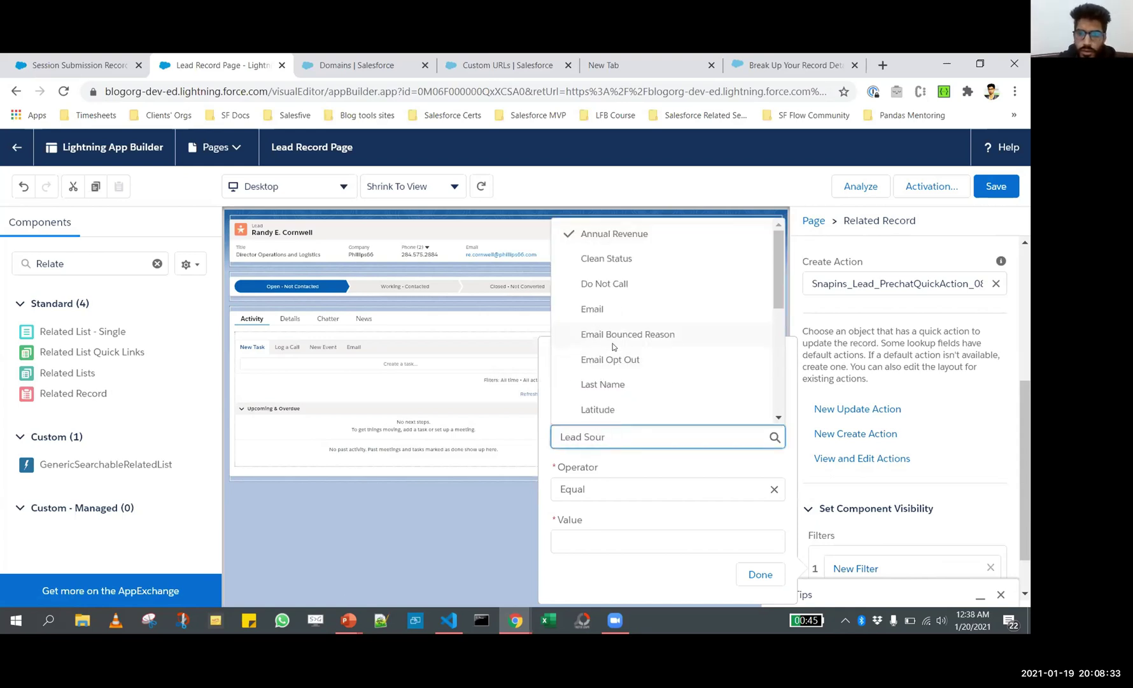
click(608, 408)
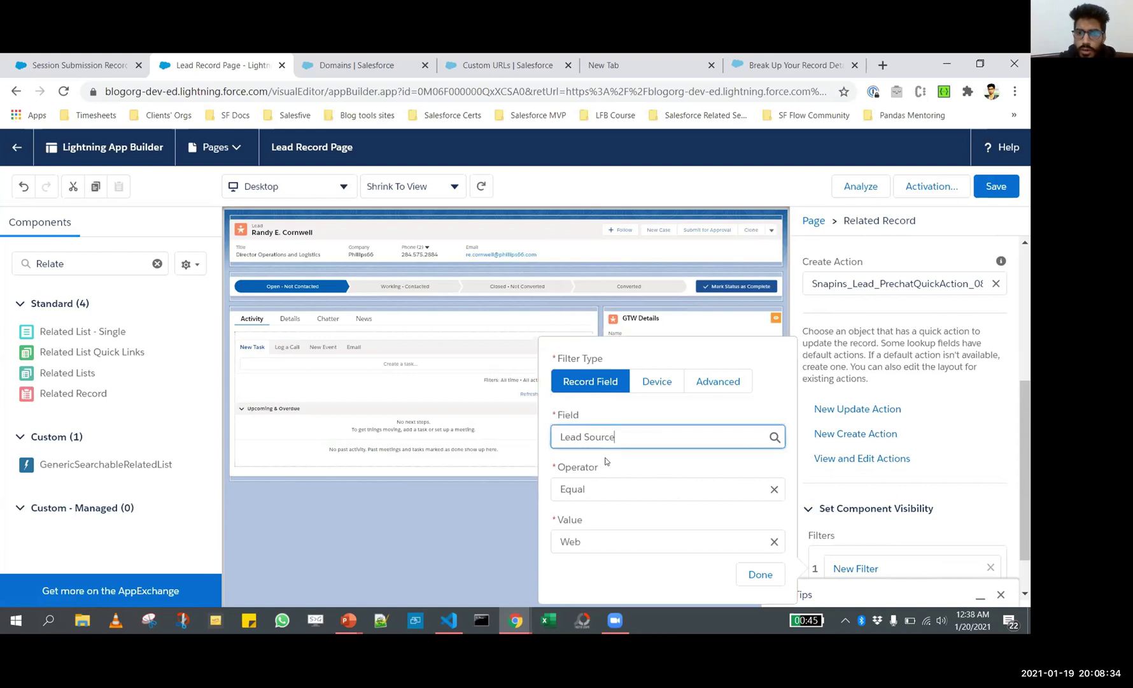
click(596, 541)
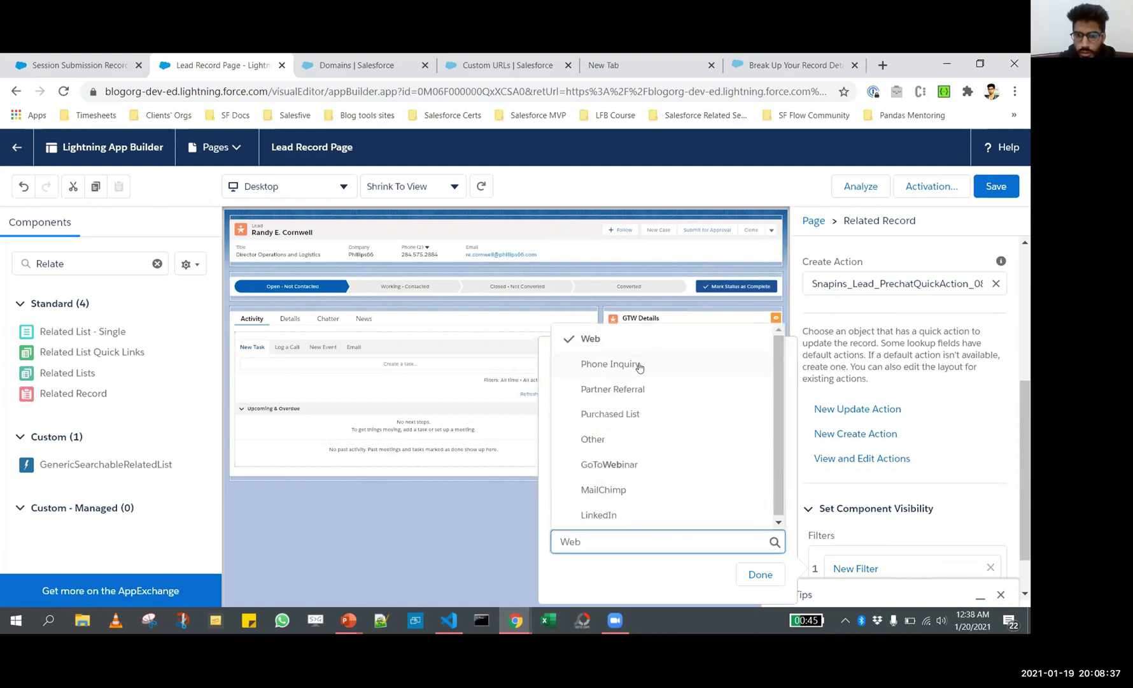
click(616, 489)
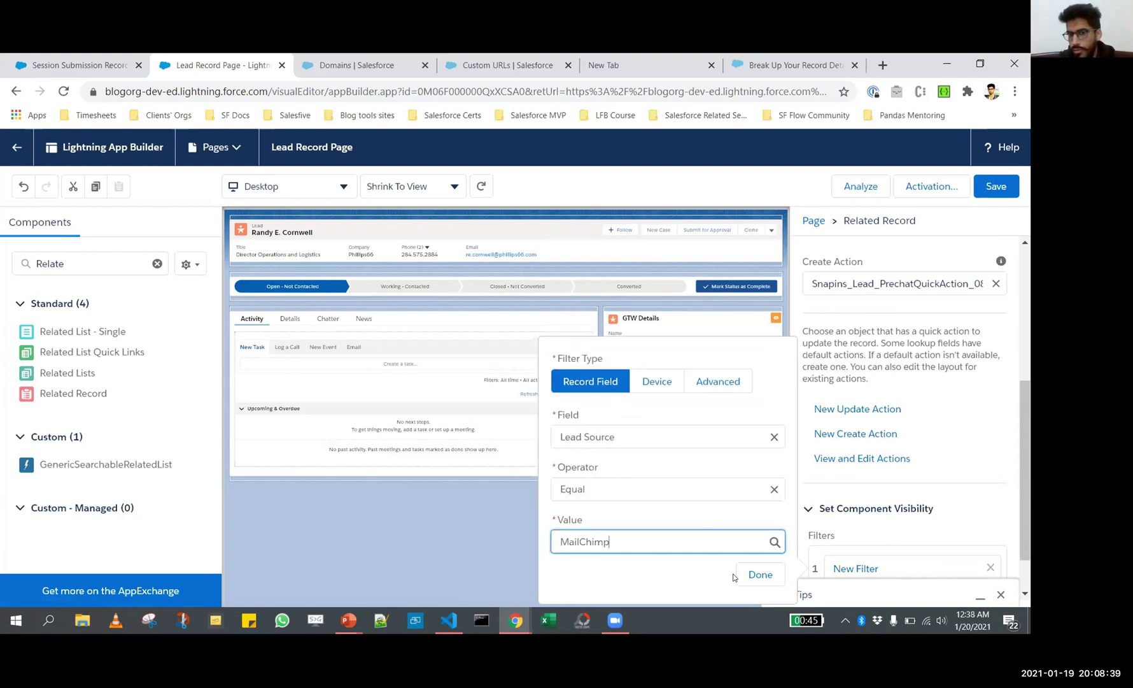
click(760, 574)
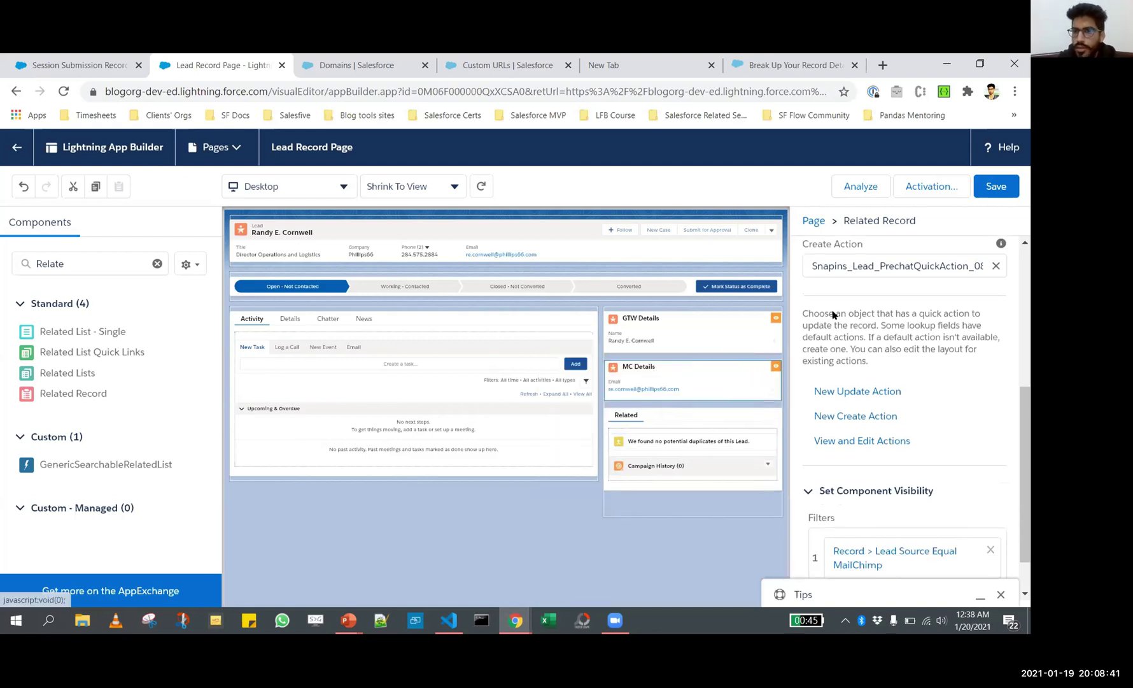
click(997, 186)
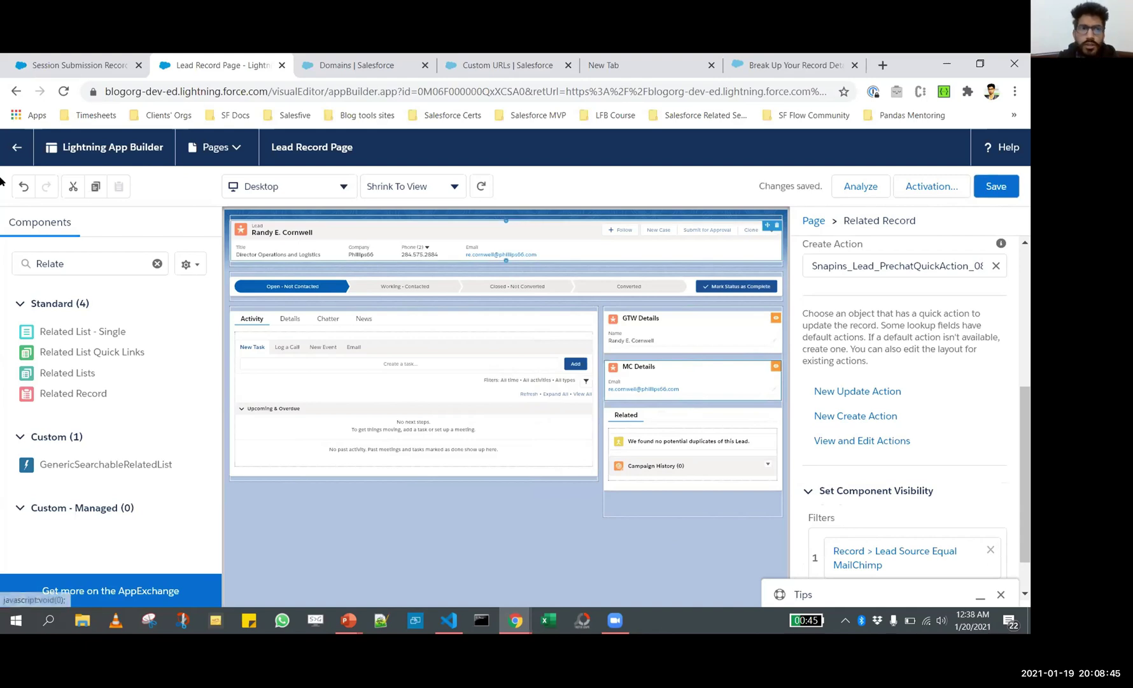
click(14, 150)
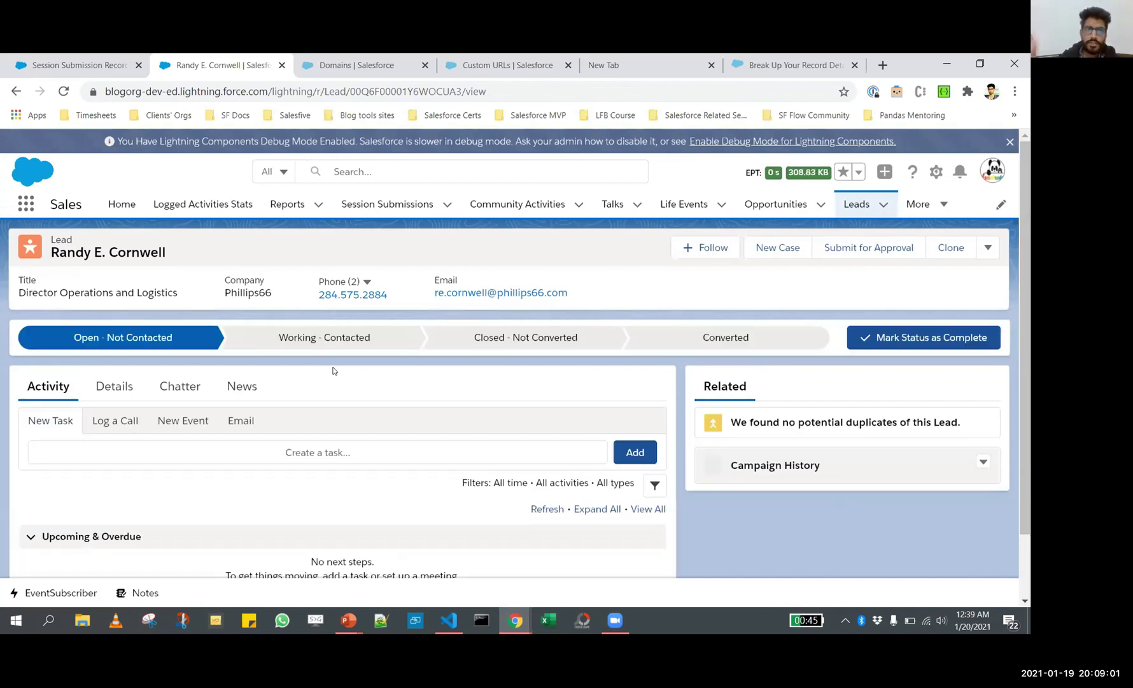
- On the lead's Details tab, dismiss the error toast and save Lead Source as GoToWebinar
click(108, 390)
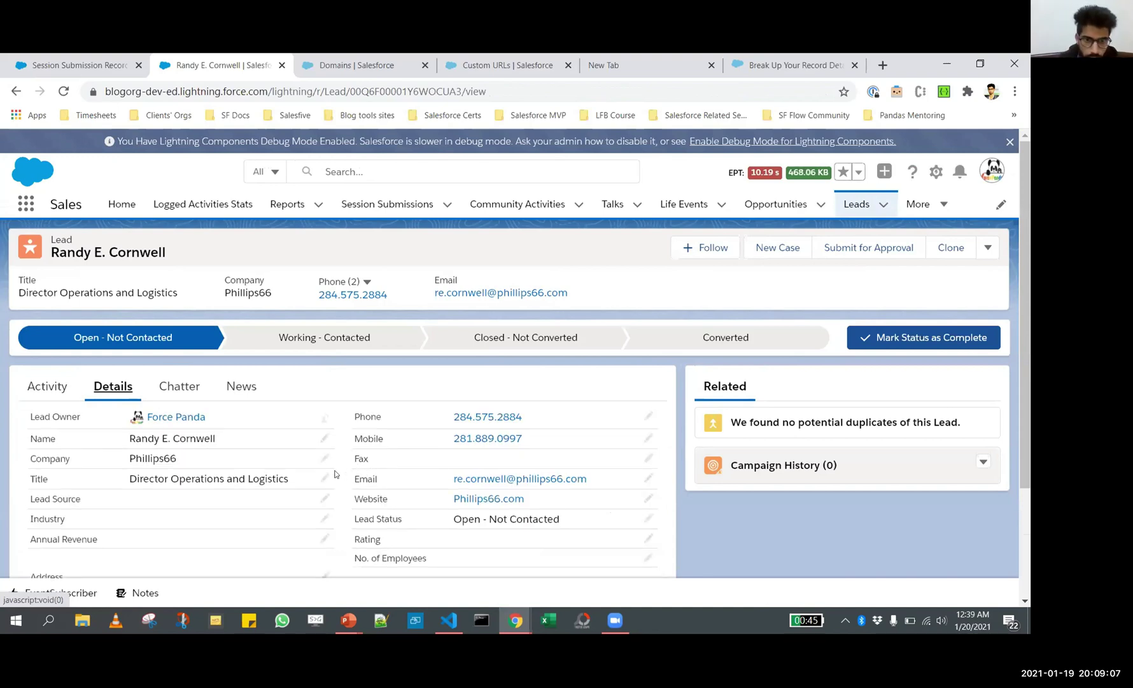
scroll(335, 474, down, 3)
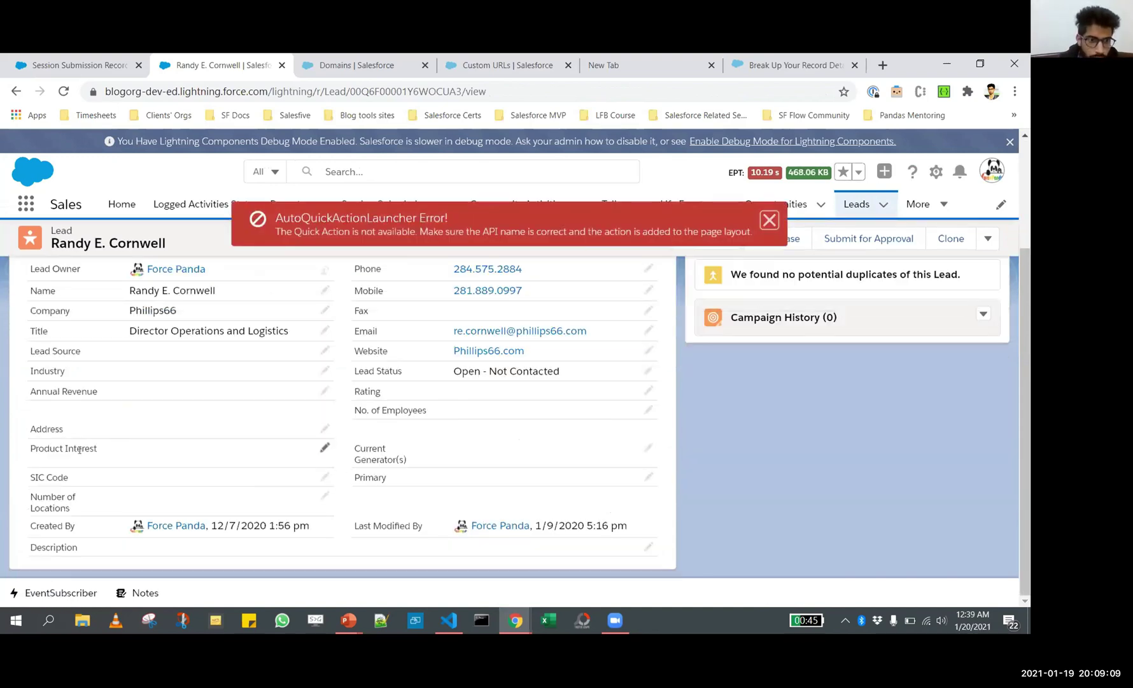
click(770, 220)
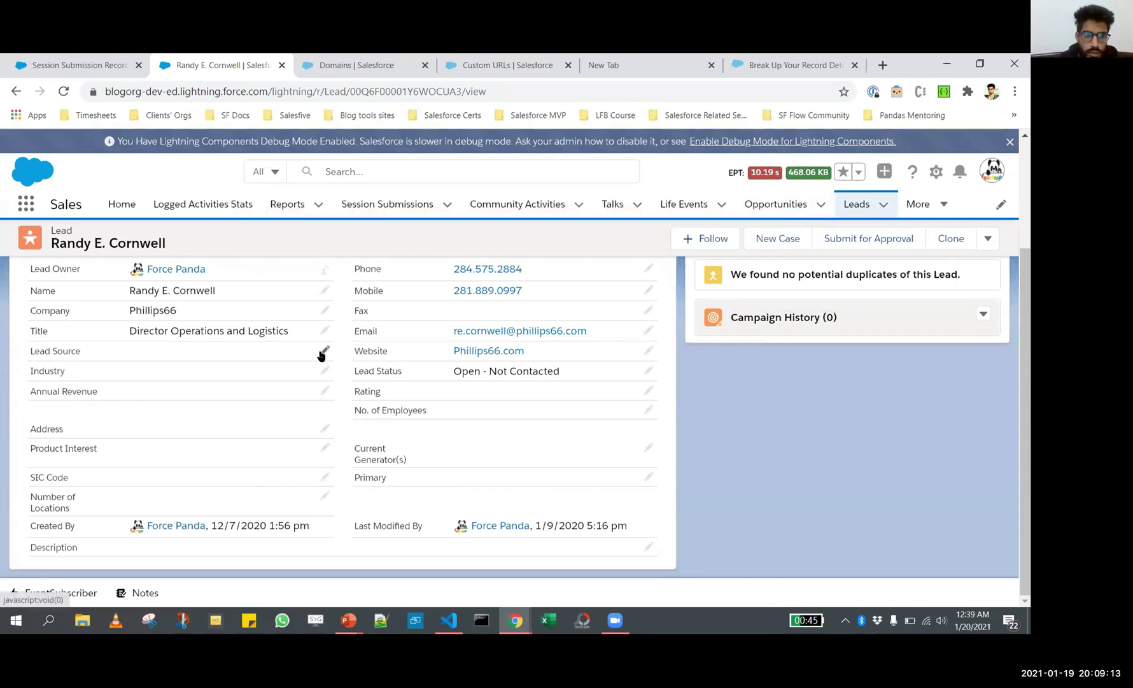
click(323, 351)
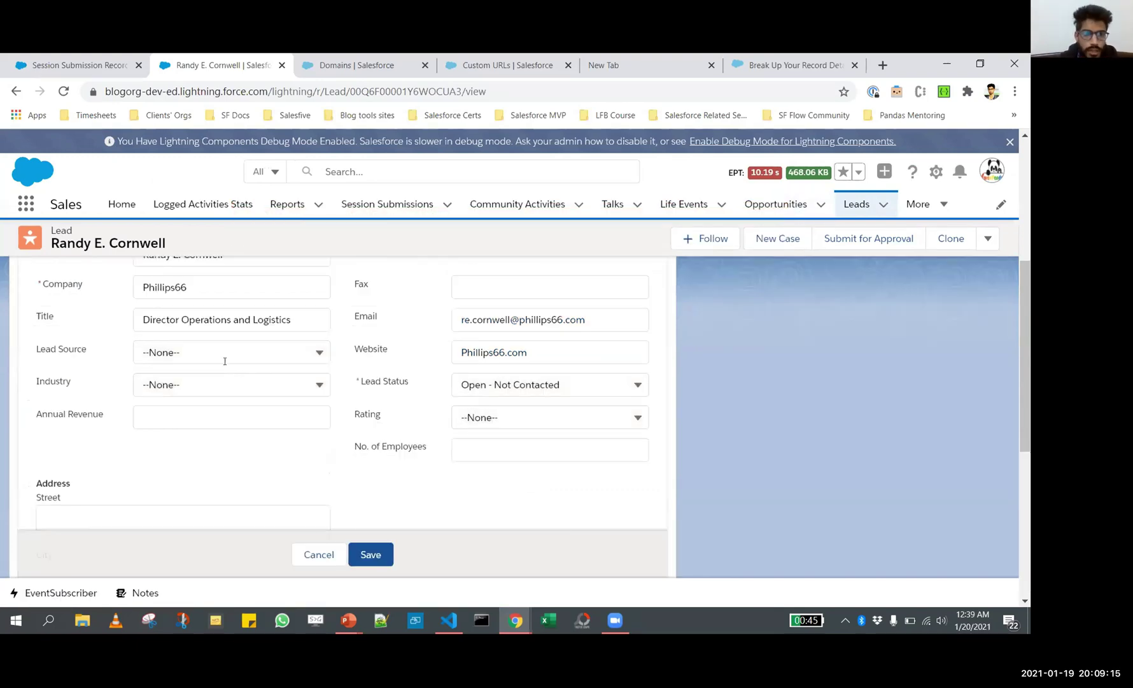
click(225, 352)
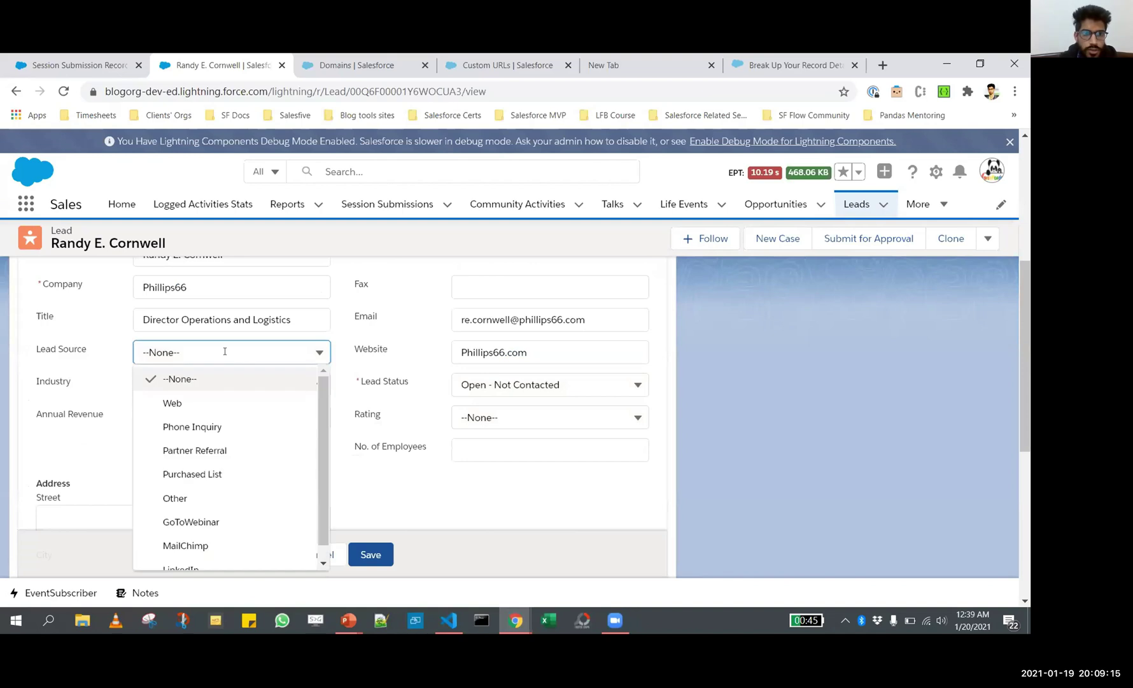
click(255, 522)
click(367, 554)
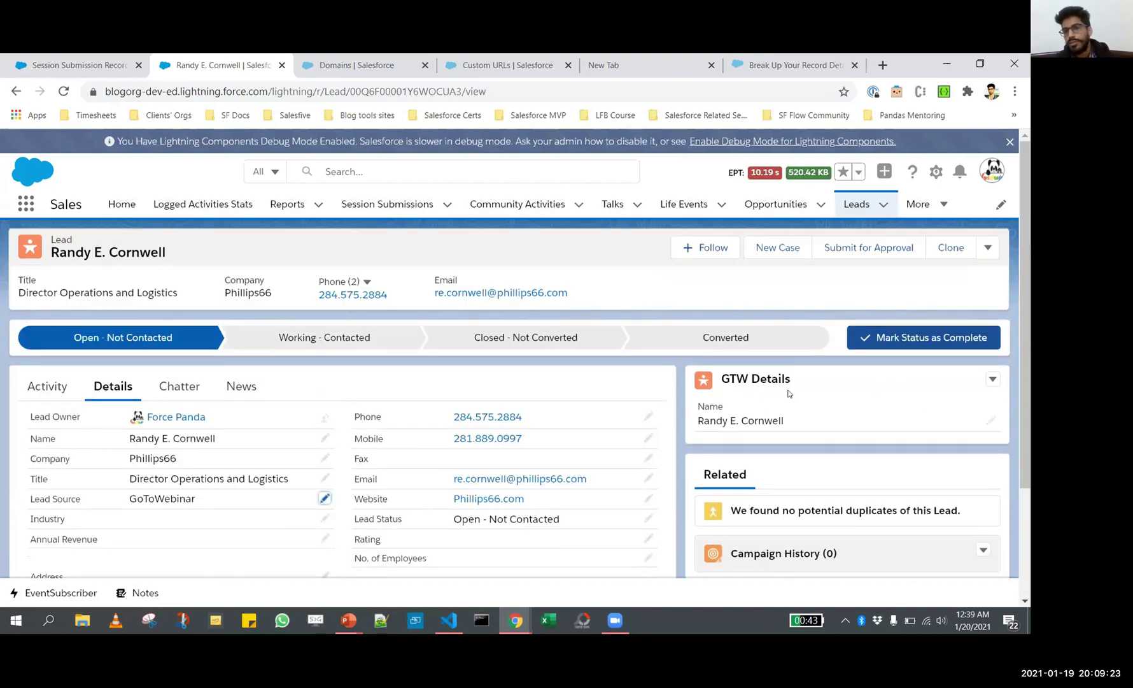
- Change Lead Source from GoToWebinar to MailChimp, save, and scroll to the card showing Email
drag(792, 385, 720, 385)
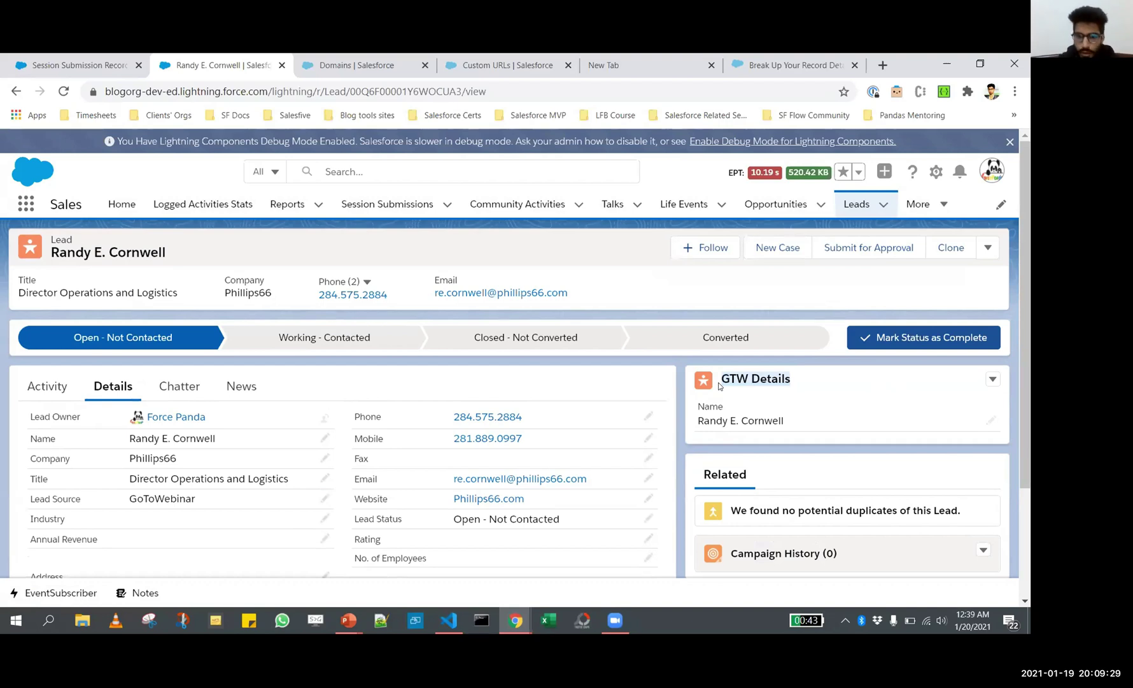
double_click(200, 498)
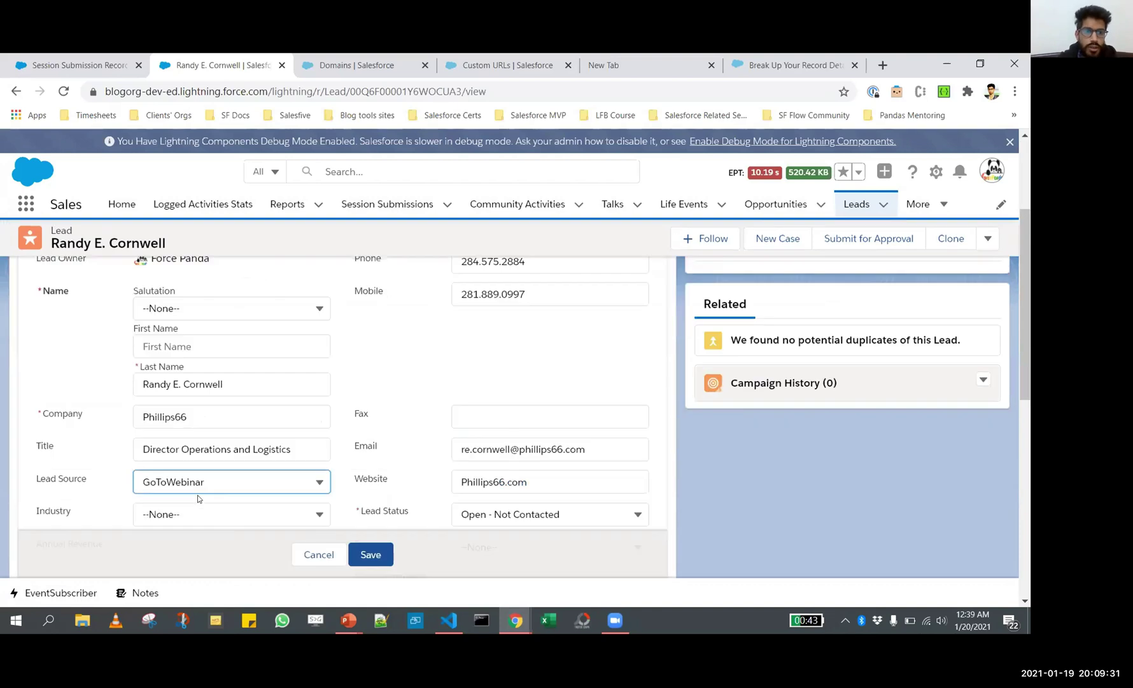
click(199, 482)
click(196, 441)
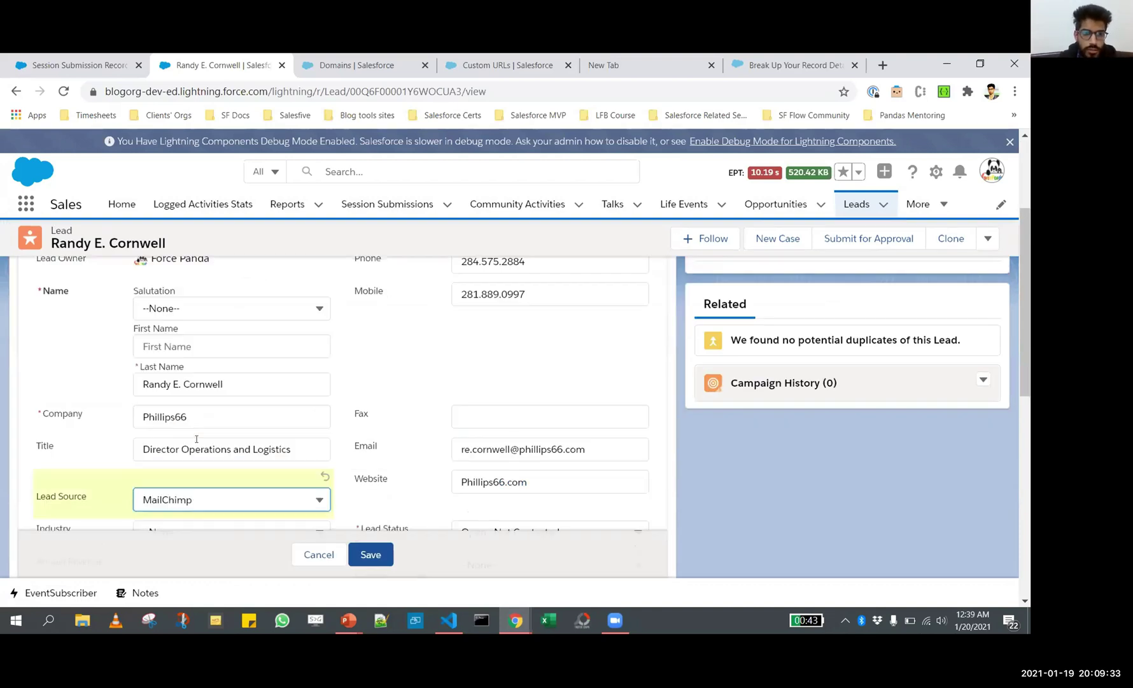
click(371, 554)
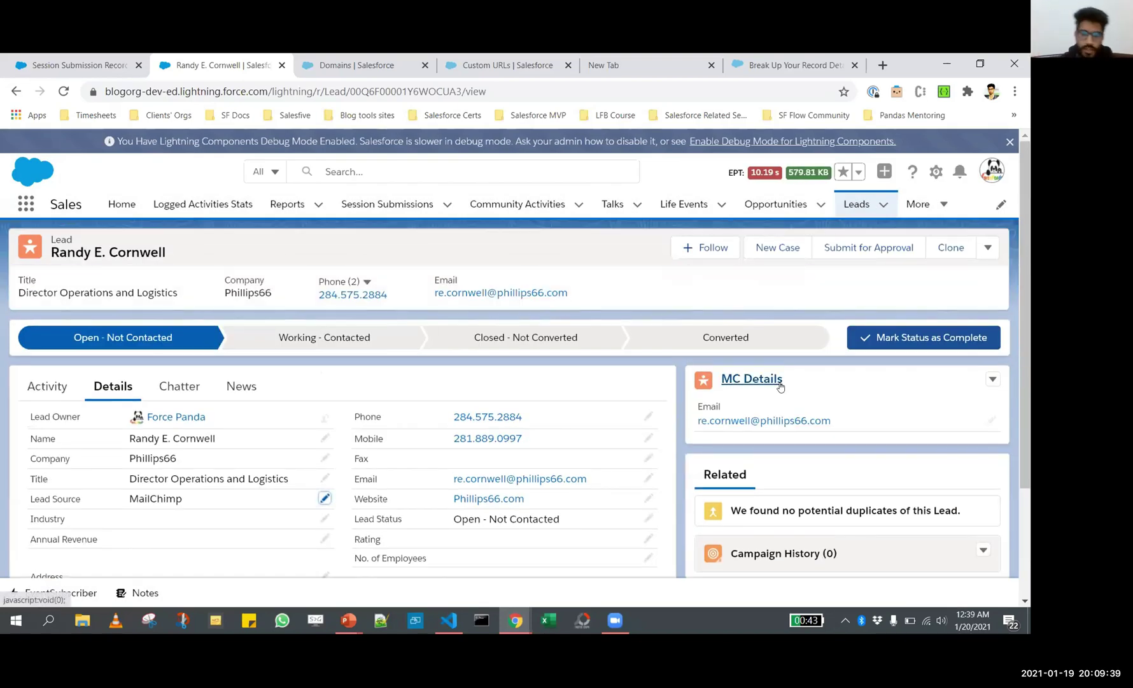
scroll(782, 386, down, 2)
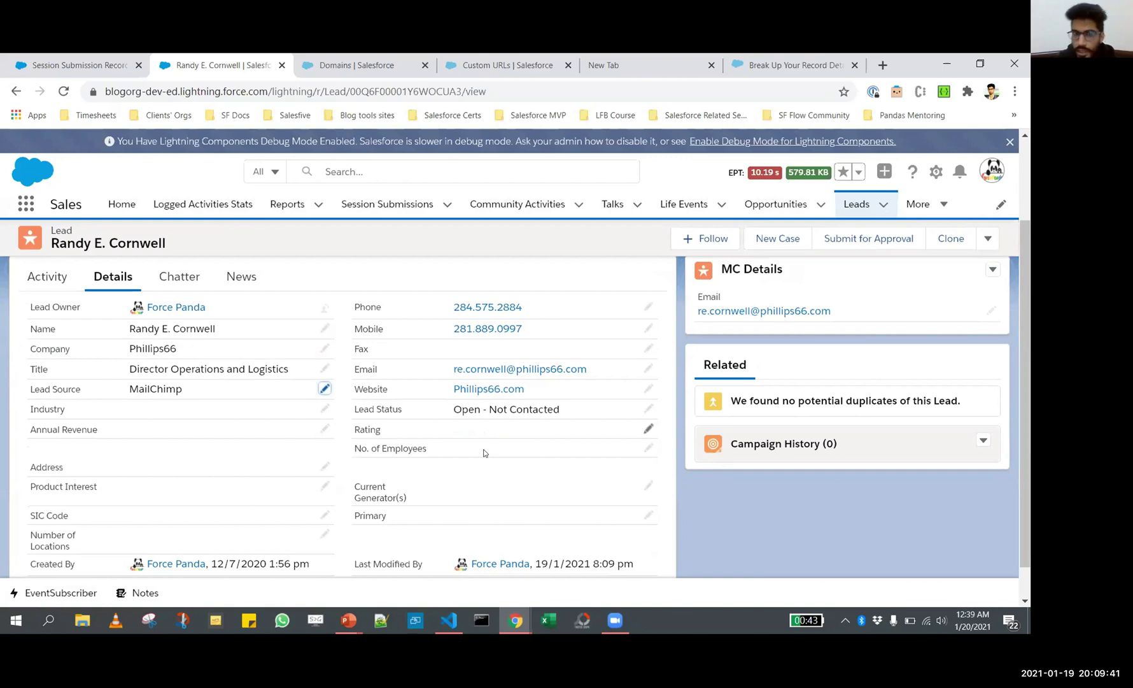
scroll(484, 449, down, 1)
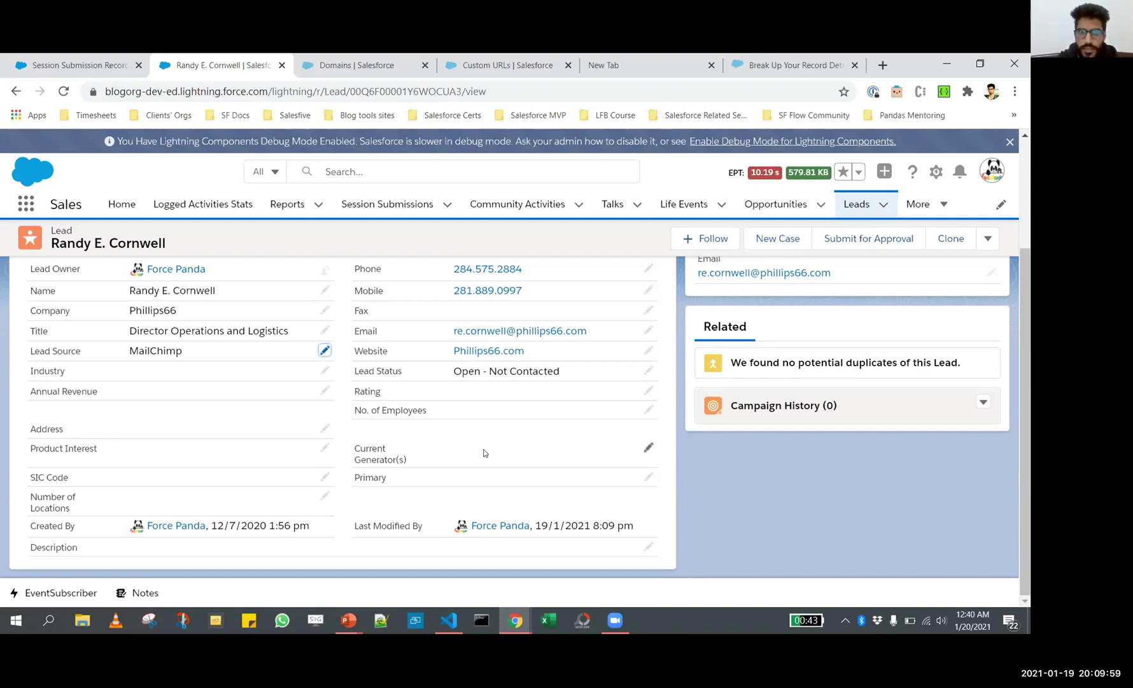
- Switch back to the PowerPoint slide show and advance to the Resources slide
key(alt+Tab)
key(alt+Tab)
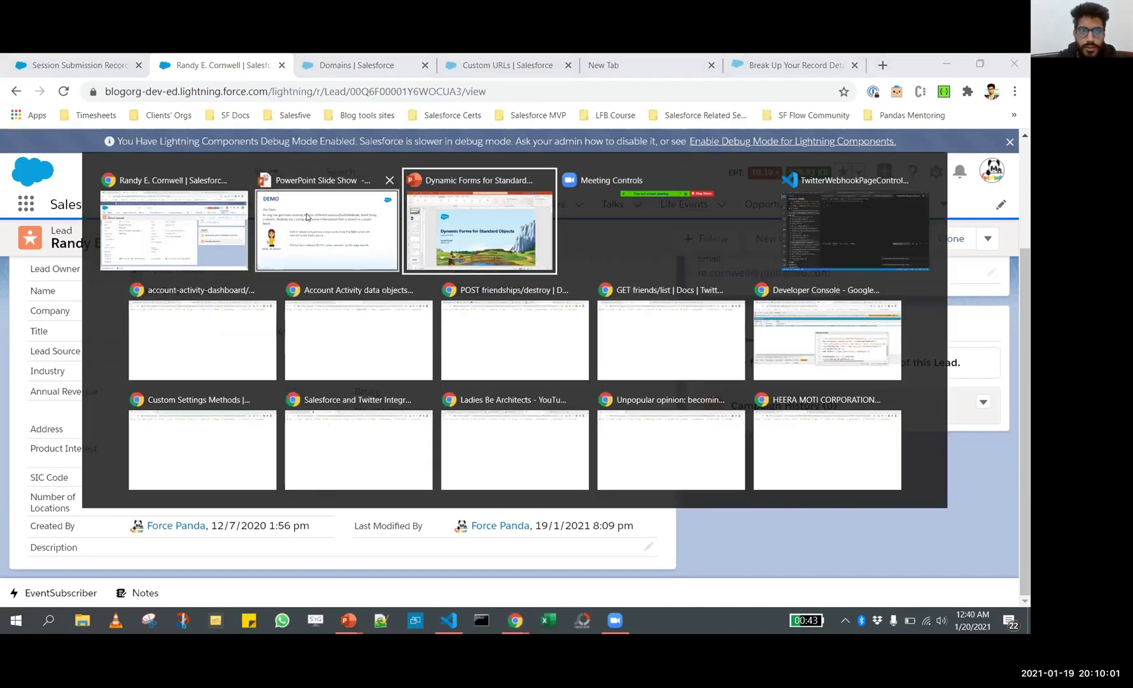
click(307, 216)
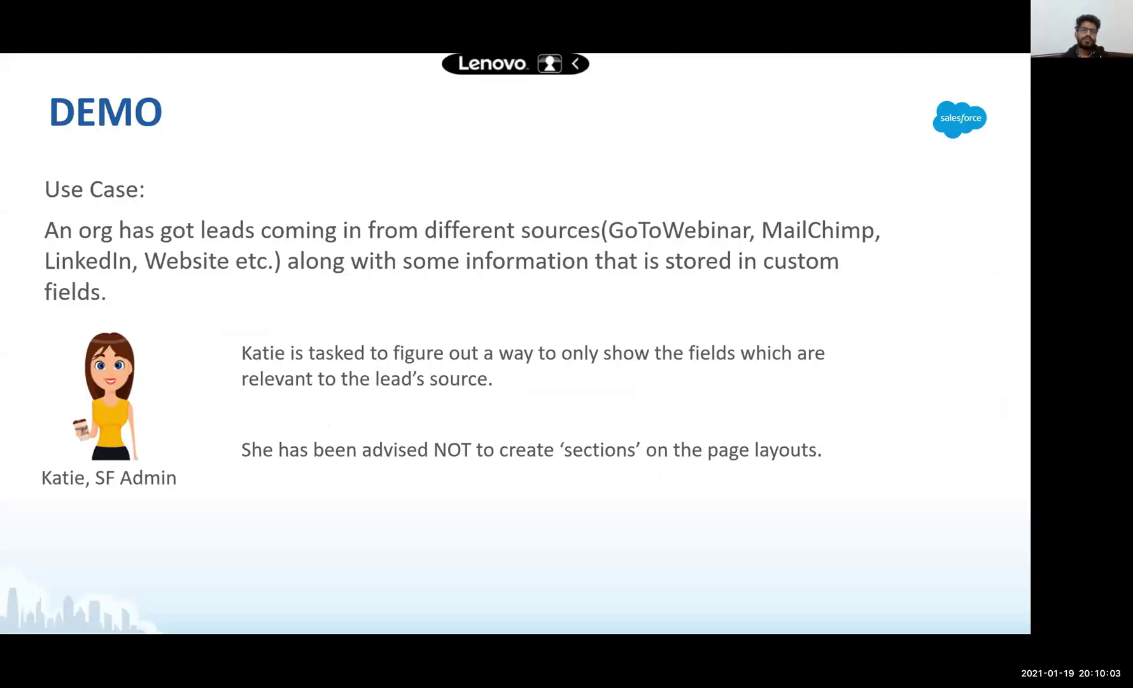
key(Right)
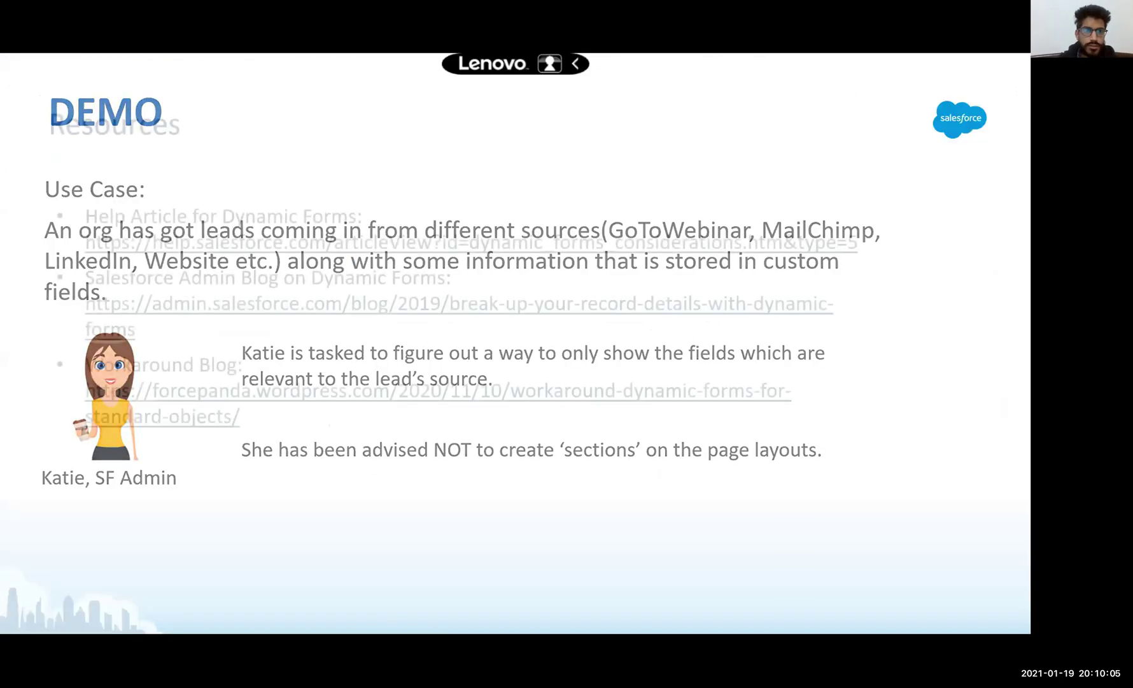